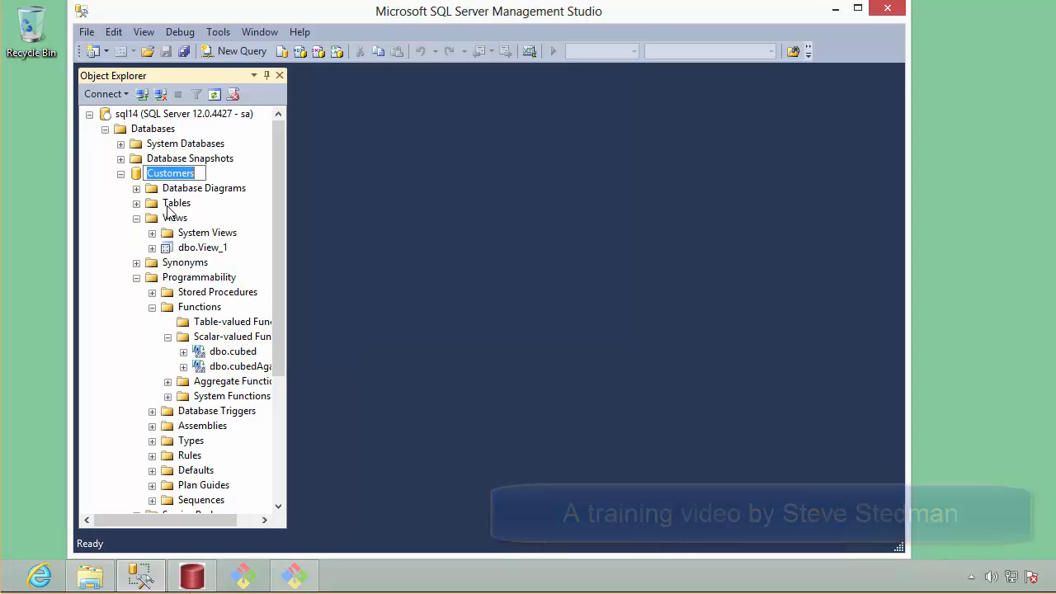
- Expand the Customers database's tables, and open the C:\Databases\Customers folder in File Explorer
{"action": "left_click", "coordinate": [136, 203]}
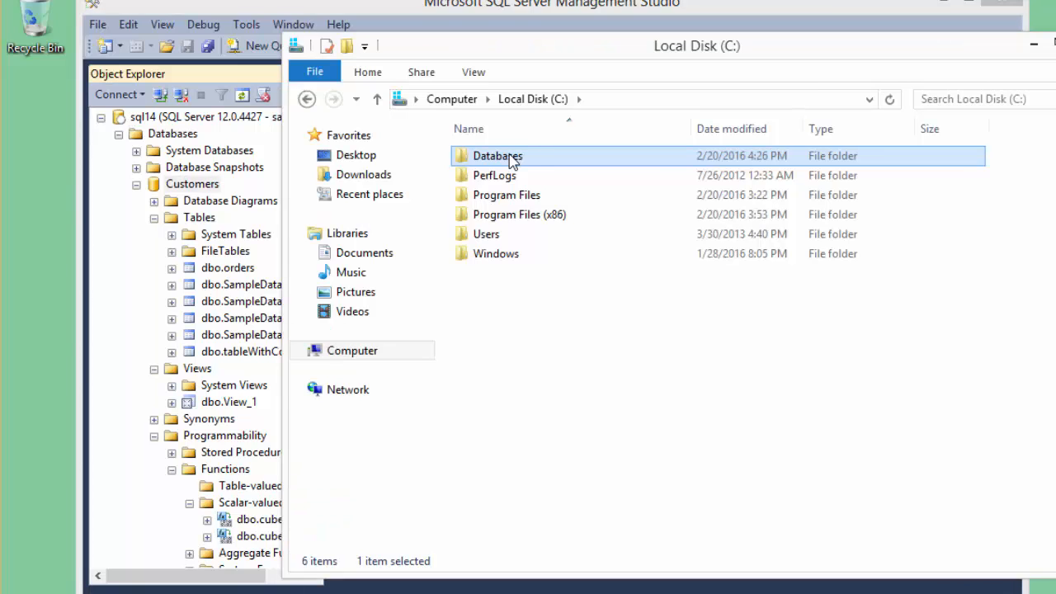
{"action": "double_click", "coordinate": [513, 161]}
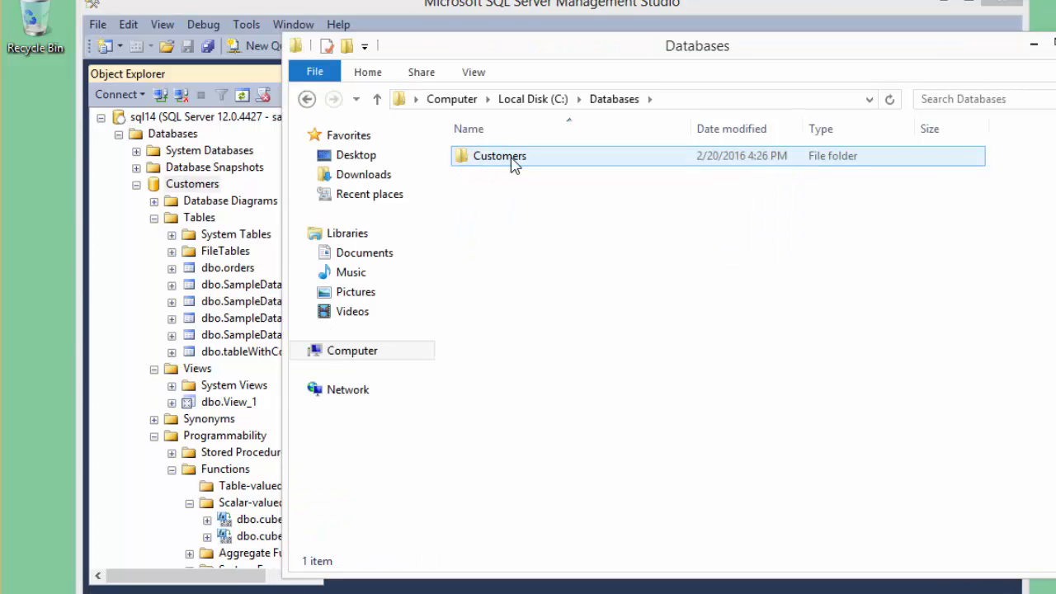
{"action": "double_click", "coordinate": [513, 162]}
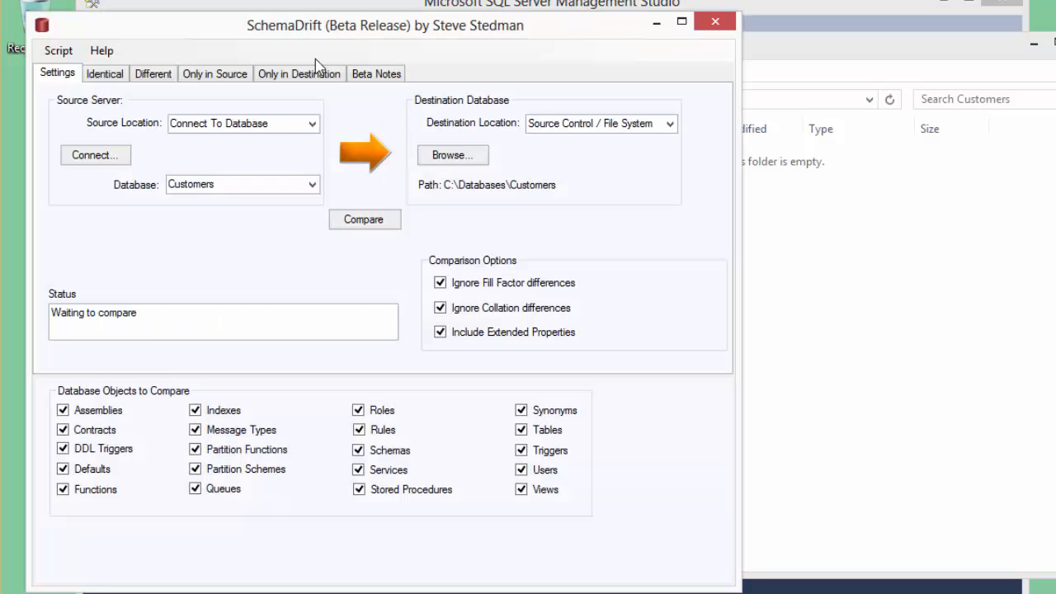
- In SchemaDrift, connect the source to server sql14 using SQL Server Authentication with user name sa and the account password, and choose the Customers database
{"action": "left_click", "coordinate": [95, 155]}
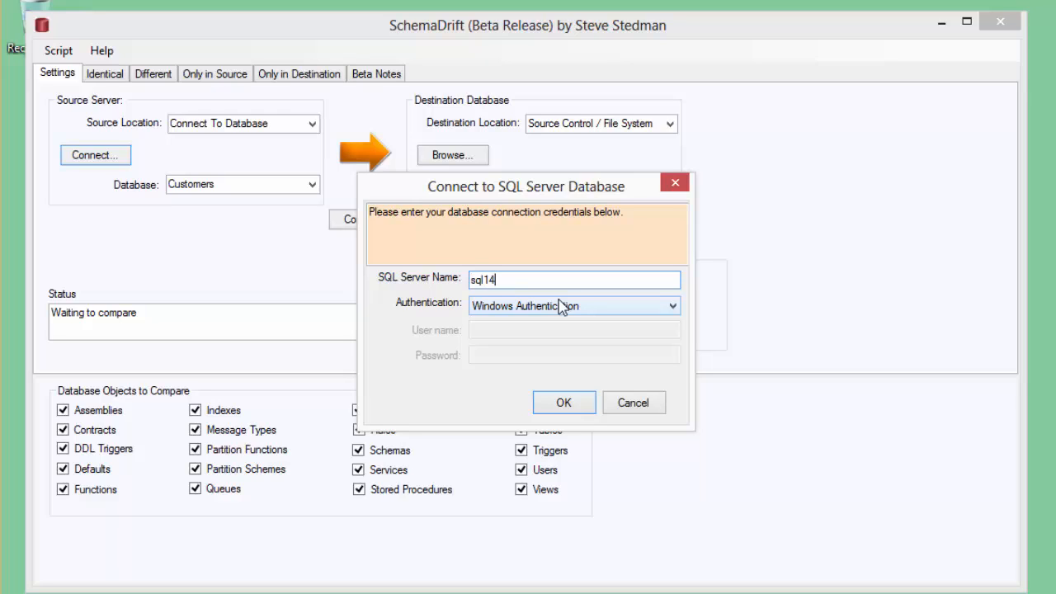
{"action": "key", "text": "Tab"}
{"action": "key", "text": "Down"}
{"action": "key", "text": "Tab"}
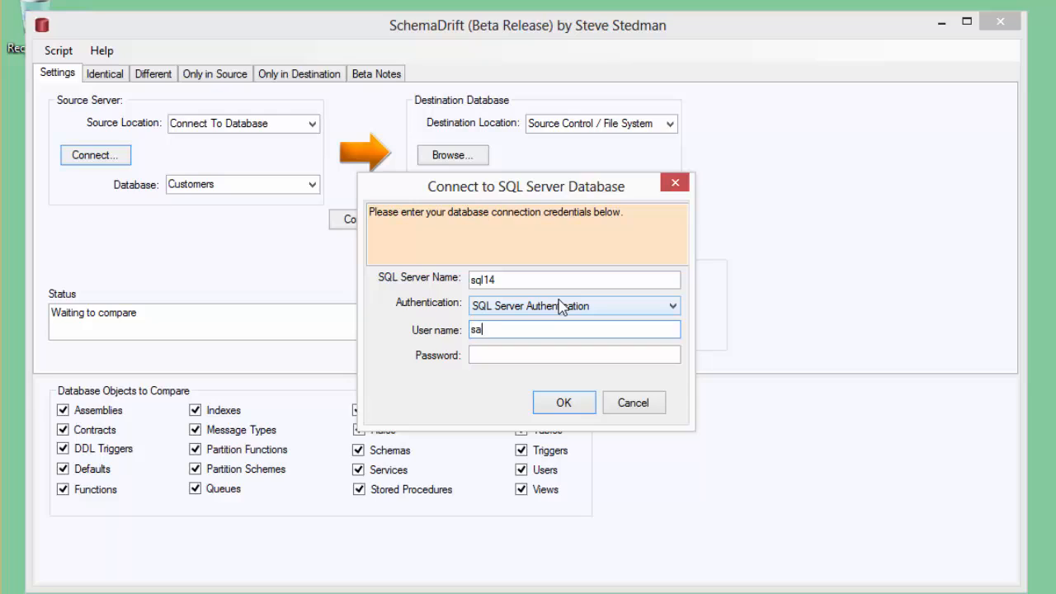
{"action": "key", "text": "Tab"}
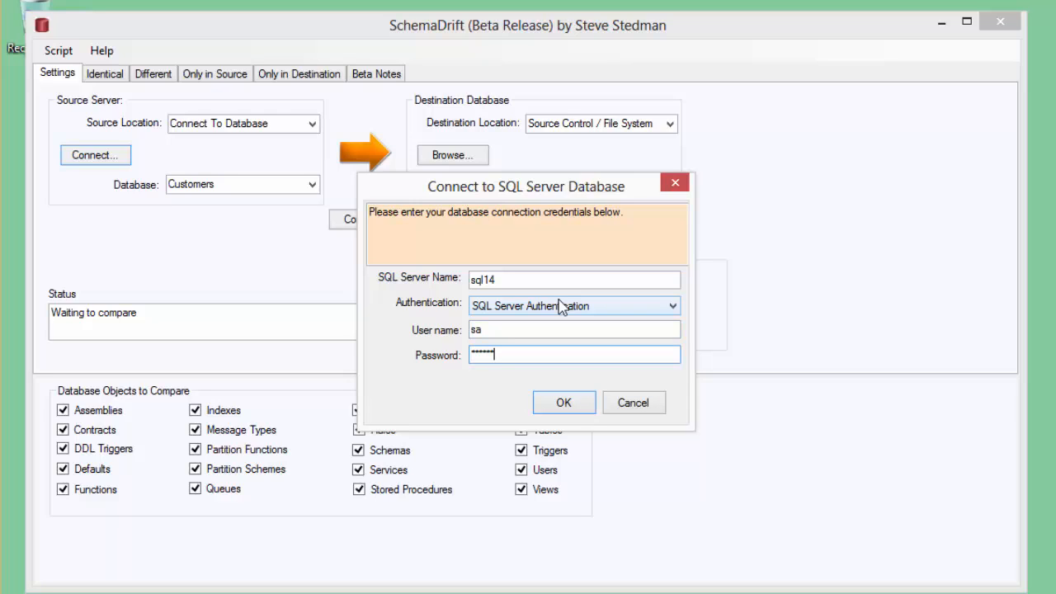
{"action": "key", "text": "Return"}
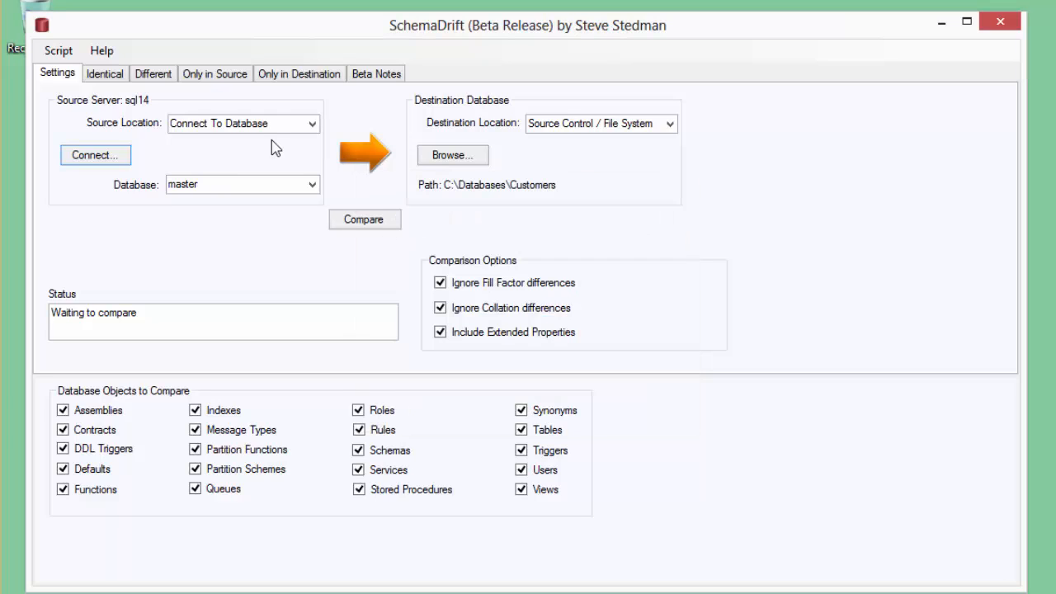
{"action": "left_click", "coordinate": [312, 185]}
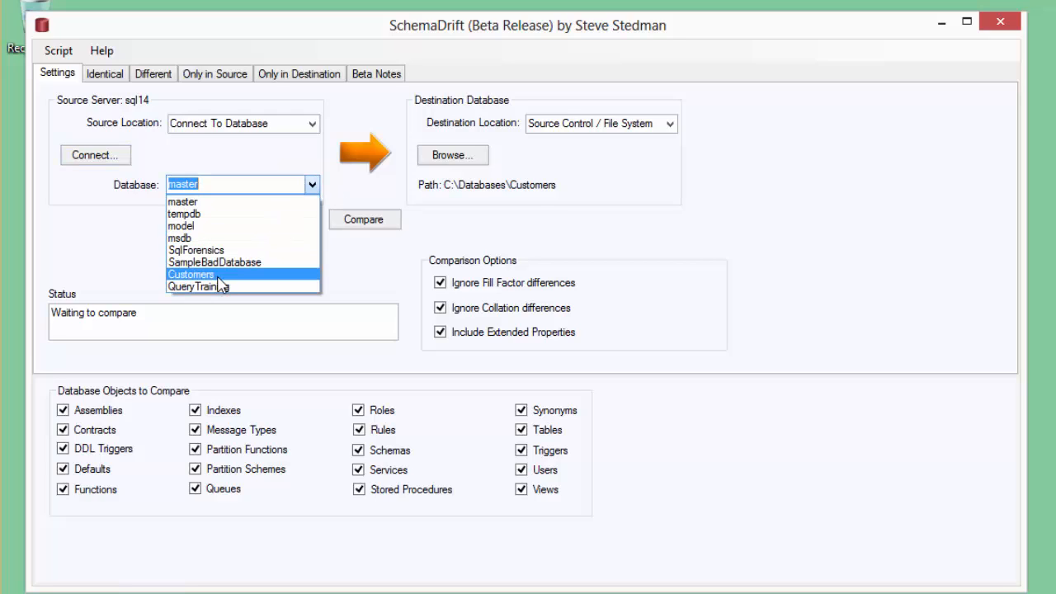
{"action": "left_click", "coordinate": [219, 277]}
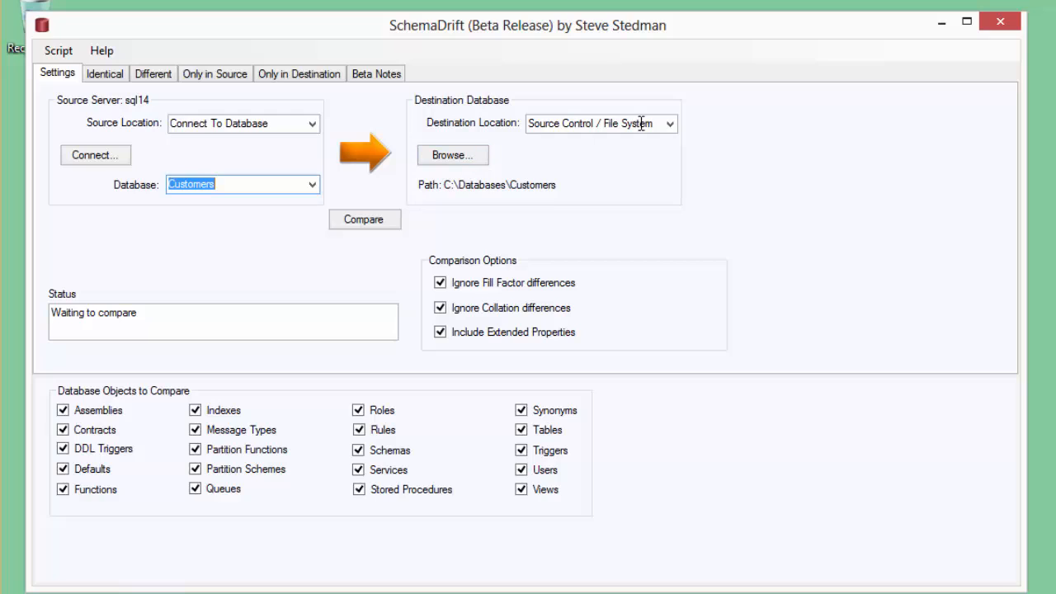
- Set the destination to Source Control / File System with the folder C:\Databases\Customers, and run the comparison against the source database
{"action": "left_click", "coordinate": [670, 126]}
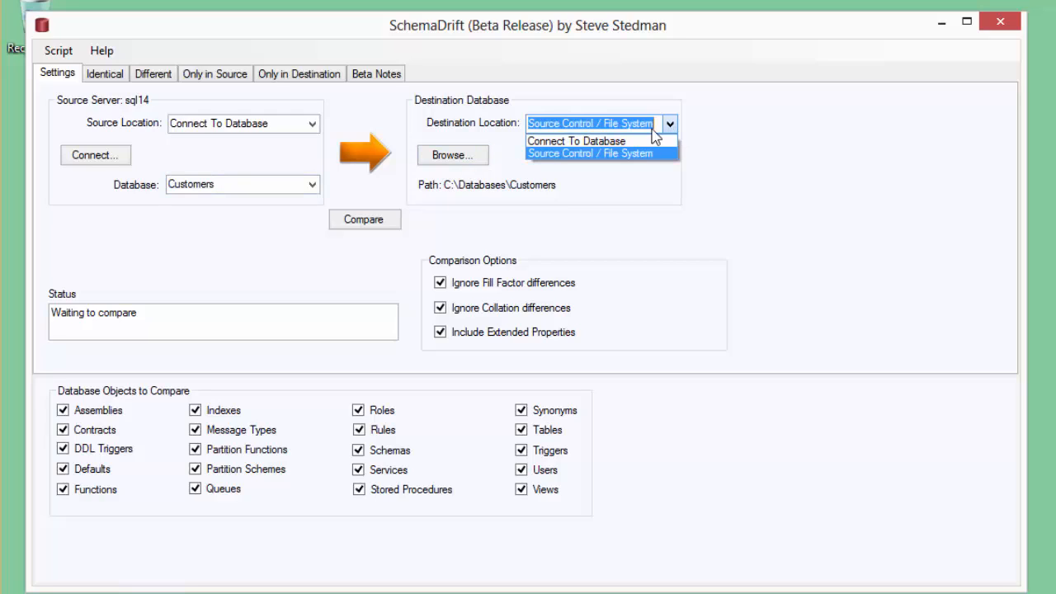
{"action": "left_click", "coordinate": [581, 154]}
{"action": "left_click", "coordinate": [455, 155]}
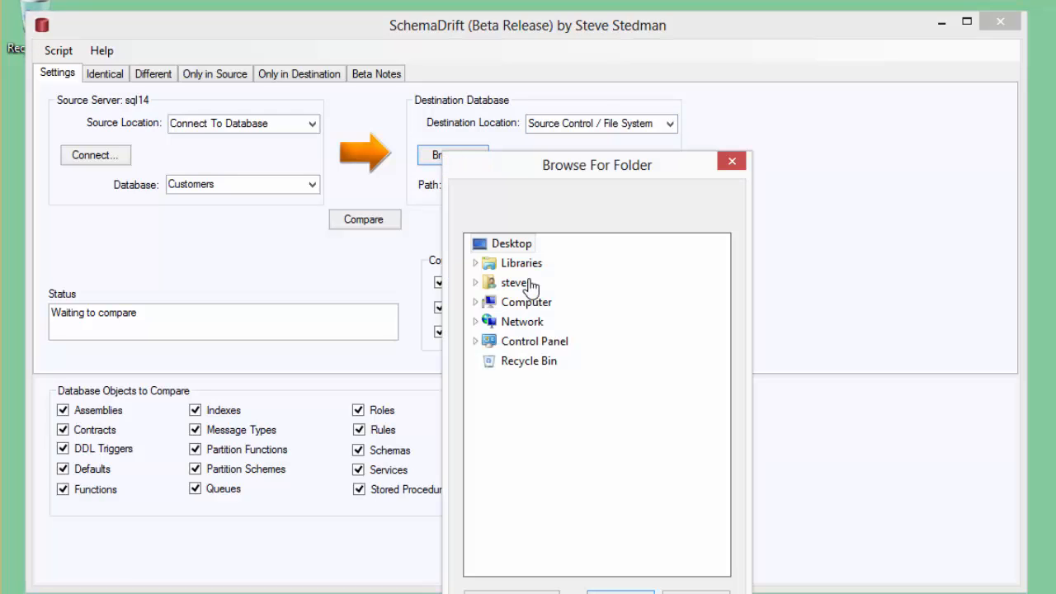
{"action": "double_click", "coordinate": [532, 303]}
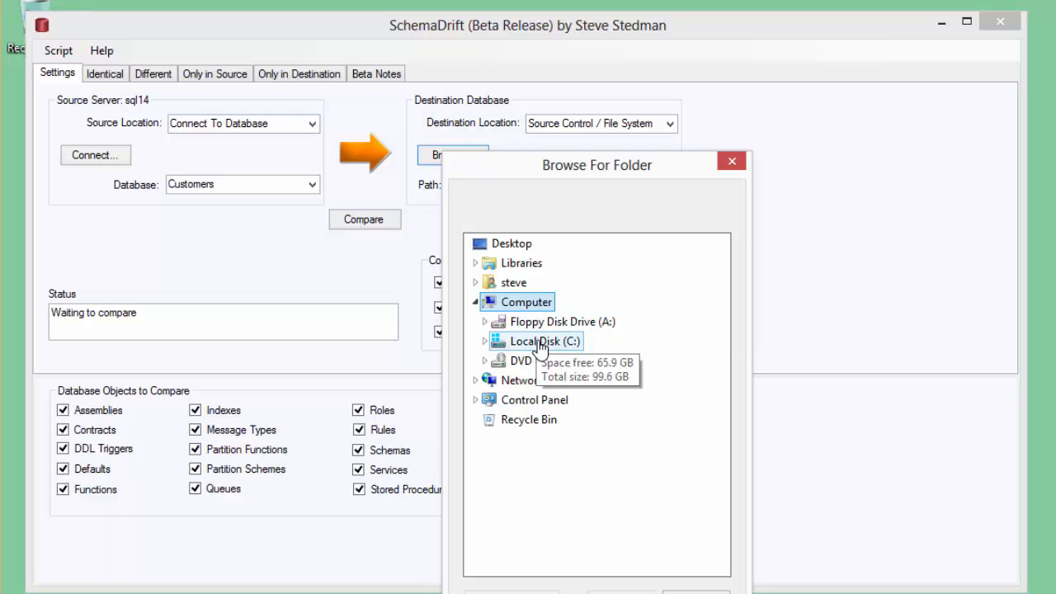
{"action": "double_click", "coordinate": [540, 344]}
{"action": "double_click", "coordinate": [540, 369]}
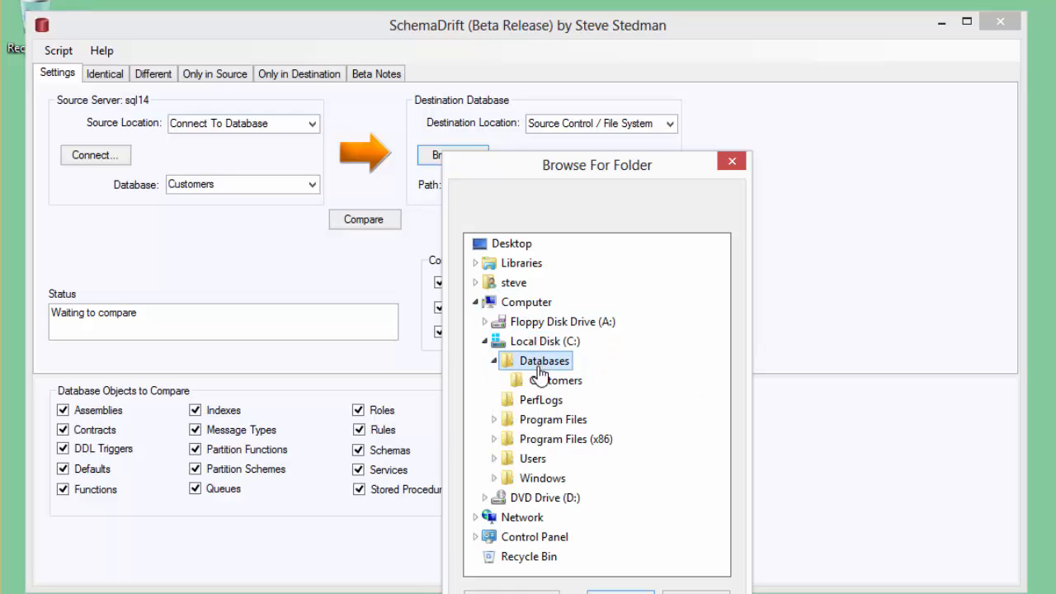
{"action": "left_click", "coordinate": [545, 380]}
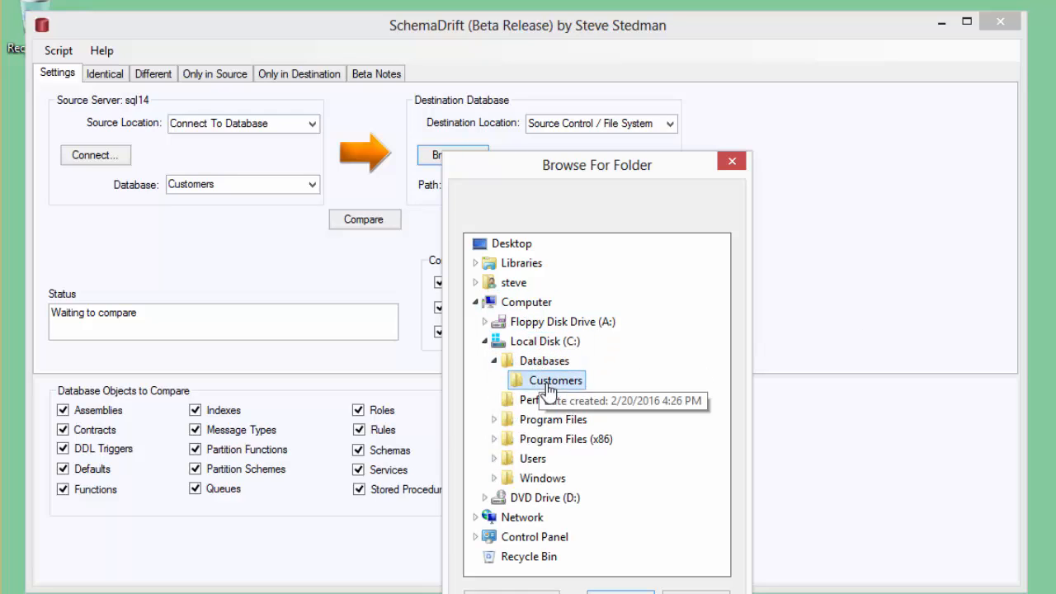
{"action": "left_click", "coordinate": [620, 593]}
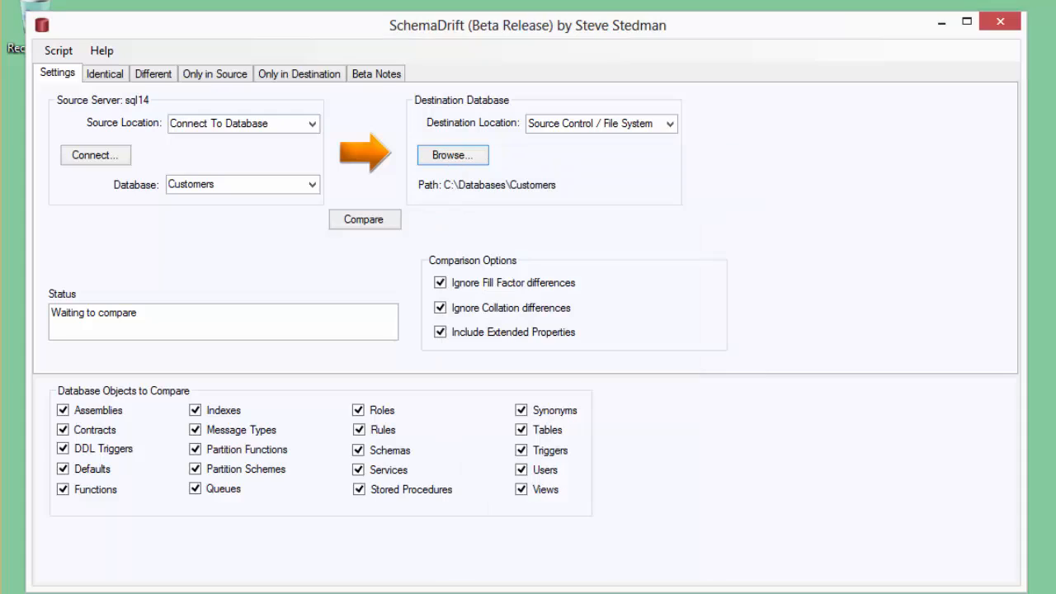
{"action": "left_click", "coordinate": [382, 229]}
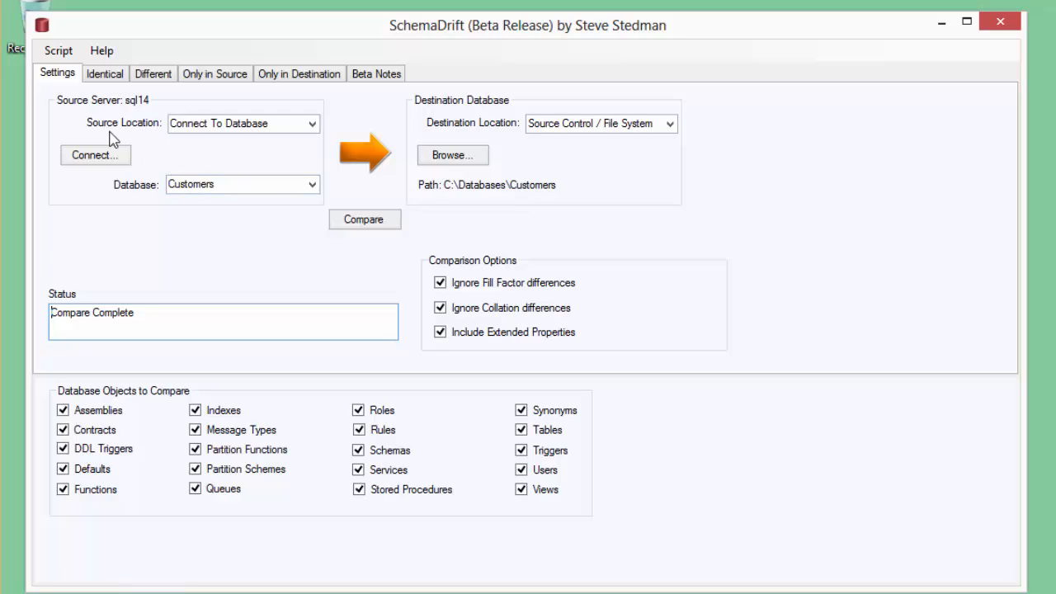
- Check the comparison results for identical objects, different objects and objects found only in the source
{"action": "left_click", "coordinate": [105, 73]}
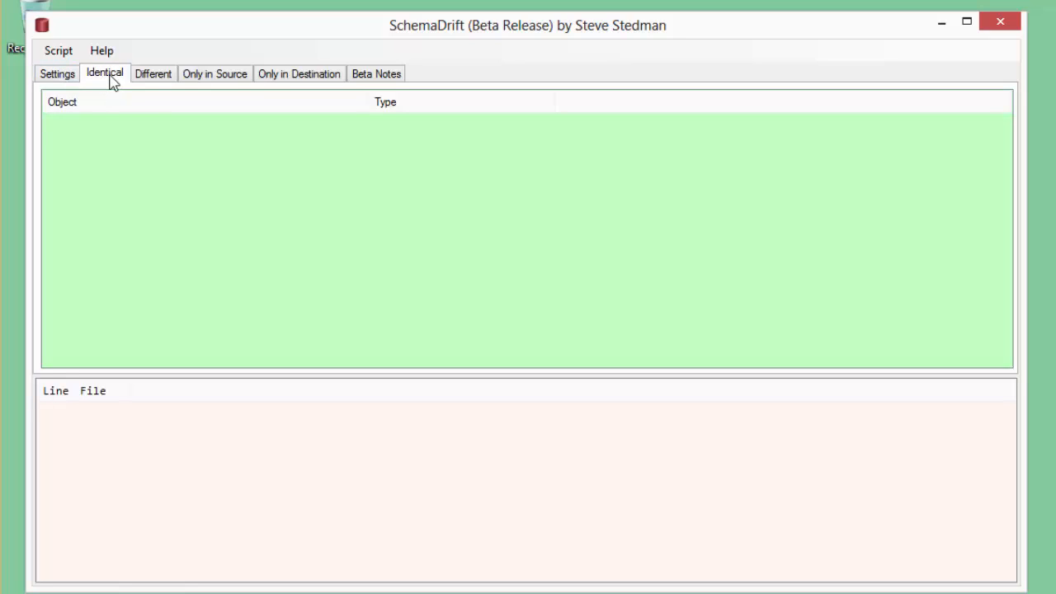
{"action": "left_click", "coordinate": [155, 79]}
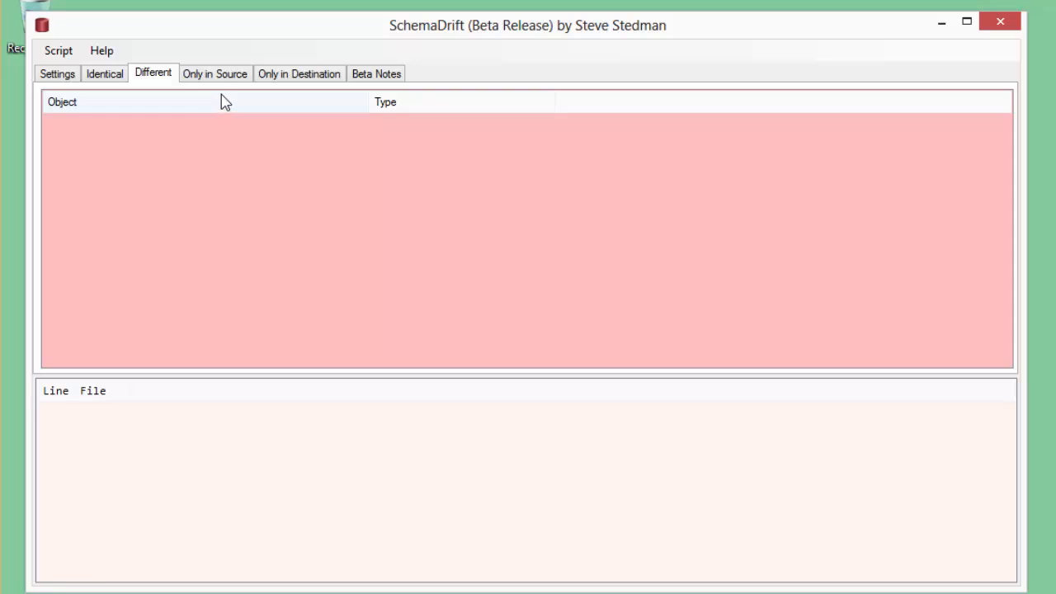
{"action": "left_click", "coordinate": [220, 79]}
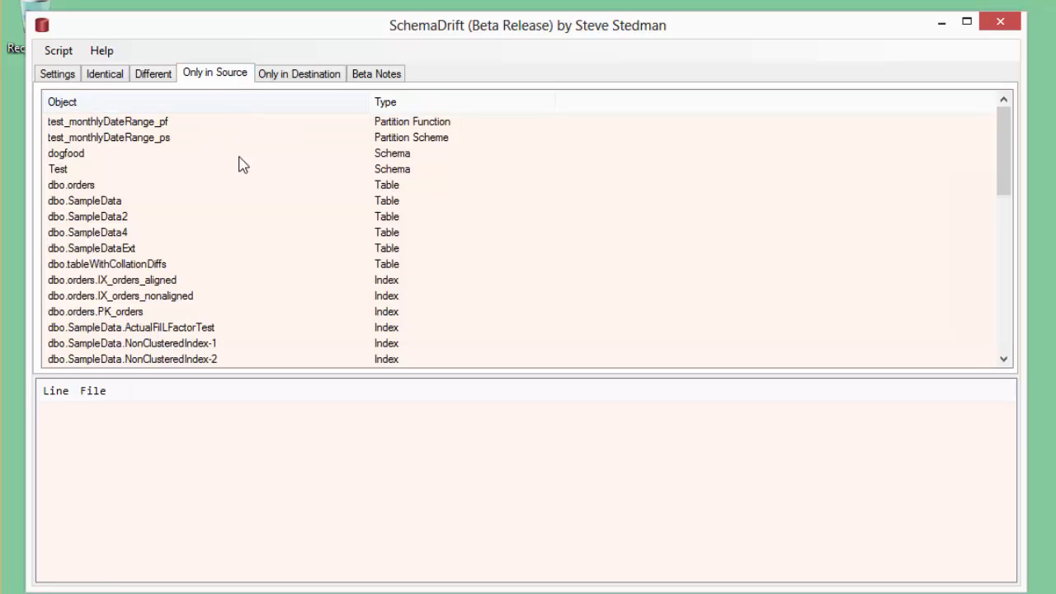
- Examine the scripts of several source-only tables, schemas, users and indexes, and check the list of destination-only objects
{"action": "left_click", "coordinate": [226, 218]}
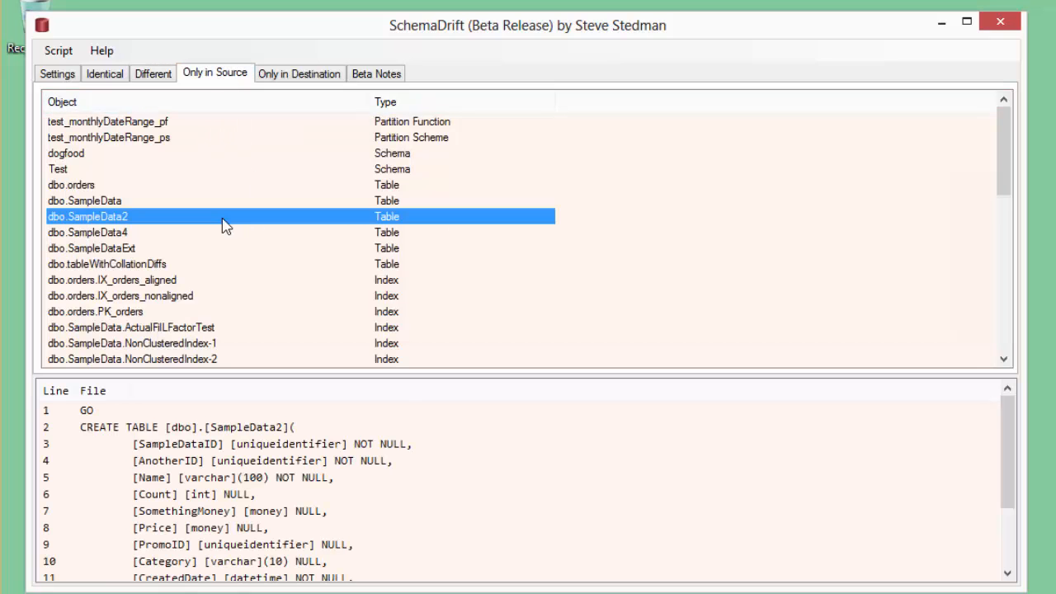
{"action": "key", "text": "Down"}
{"action": "key", "text": "Down"}
{"action": "key", "text": "Up"}
{"action": "key", "text": "Up"}
{"action": "key", "text": "Up"}
{"action": "key", "text": "Up"}
{"action": "key", "text": "Up"}
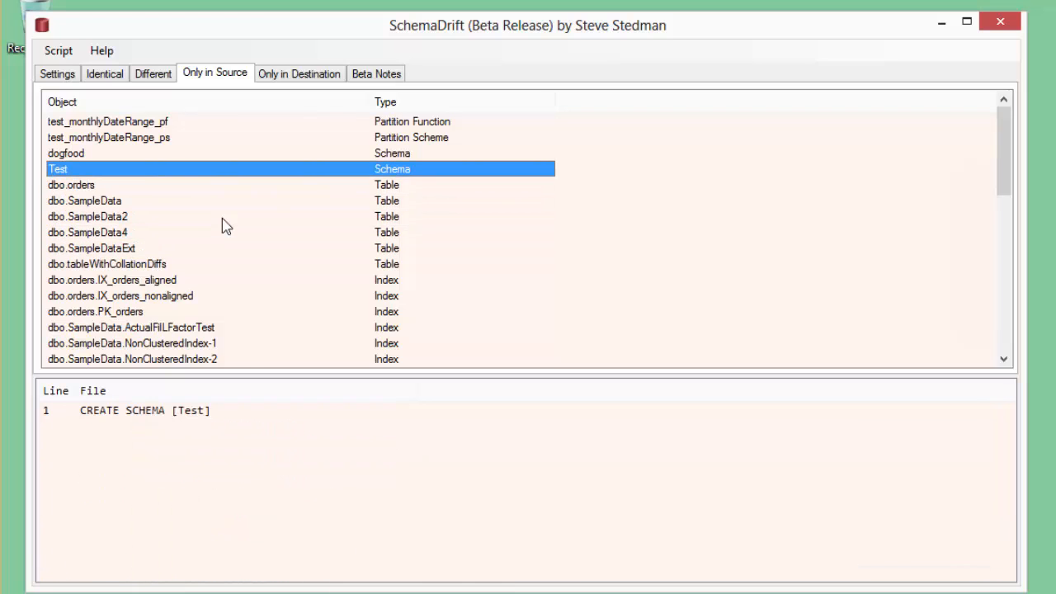
{"action": "key", "text": "Down"}
{"action": "key", "text": "Down"}
{"action": "key", "text": "Down"}
{"action": "key", "text": "Down"}
{"action": "key", "text": "Down"}
{"action": "key", "text": "Down"}
{"action": "key", "text": "Down"}
{"action": "key", "text": "Down"}
{"action": "key", "text": "Down"}
{"action": "key", "text": "Down"}
{"action": "key", "text": "Down"}
{"action": "key", "text": "Down"}
{"action": "key", "text": "Down"}
{"action": "key", "text": "Down"}
{"action": "key", "text": "Down"}
{"action": "key", "text": "Down"}
{"action": "key", "text": "Down"}
{"action": "key", "text": "Down"}
{"action": "key", "text": "Down"}
{"action": "key", "text": "Down"}
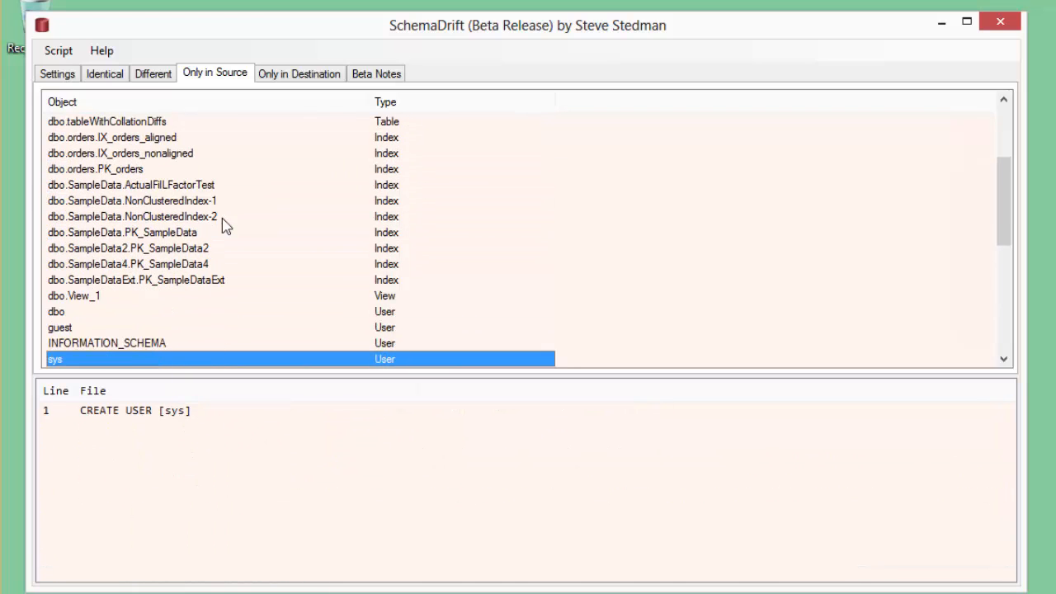
{"action": "key", "text": "Up"}
{"action": "key", "text": "Up"}
{"action": "key", "text": "Up"}
{"action": "key", "text": "Up"}
{"action": "key", "text": "Up"}
{"action": "key", "text": "Up"}
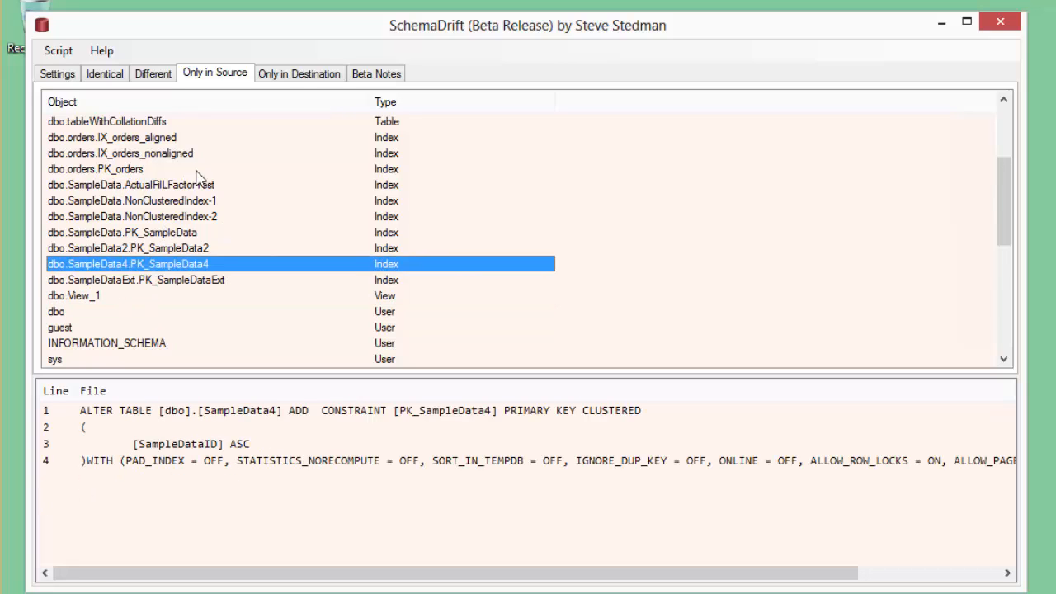
{"action": "left_click", "coordinate": [295, 76]}
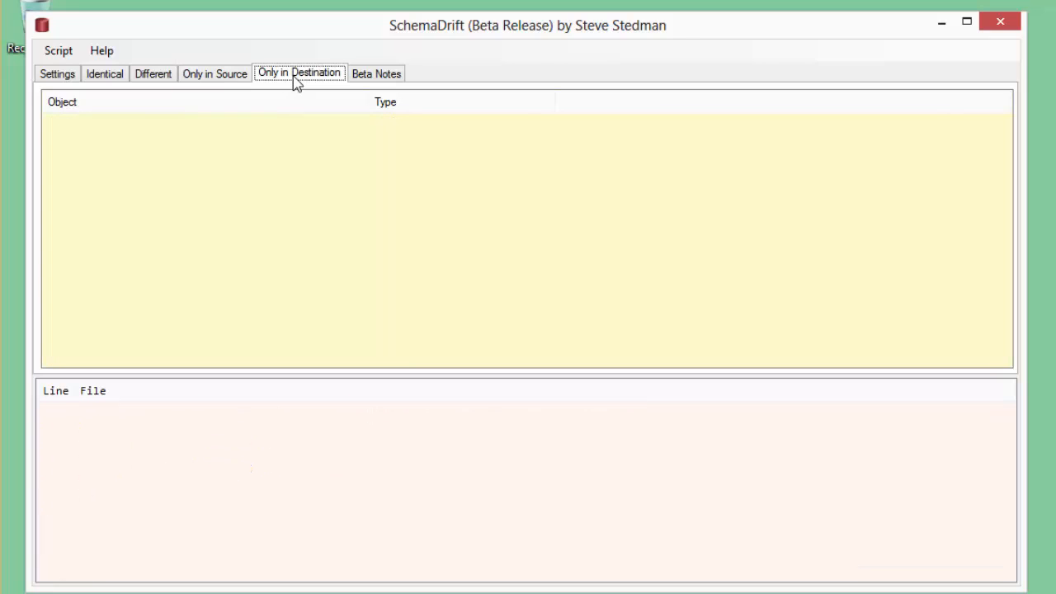
- Save all objects found only in the source to the destination directory
{"action": "left_click", "coordinate": [221, 78]}
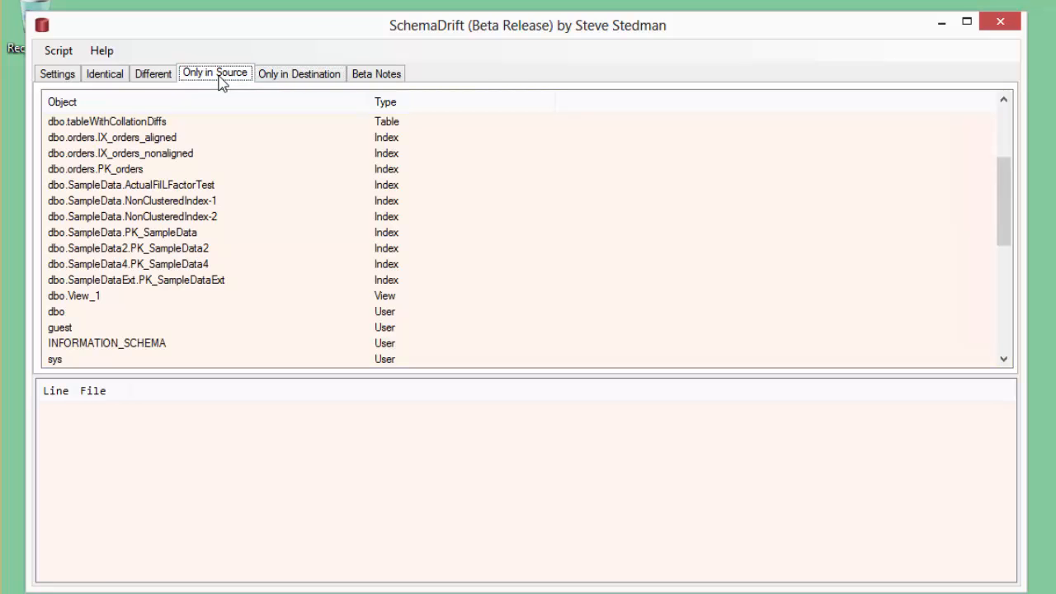
{"action": "right_click", "coordinate": [133, 192]}
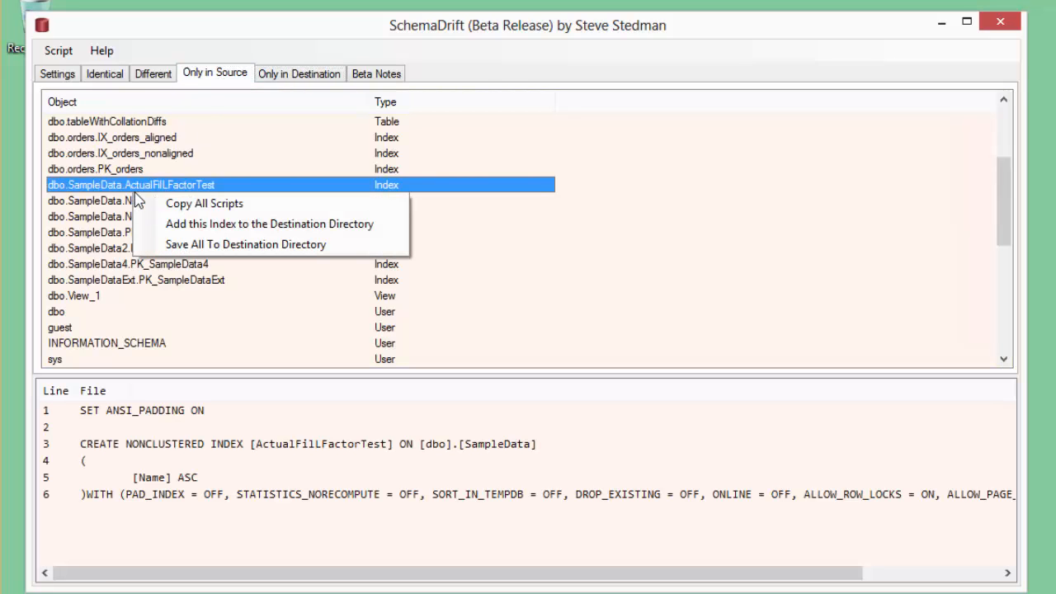
{"action": "left_click", "coordinate": [217, 245]}
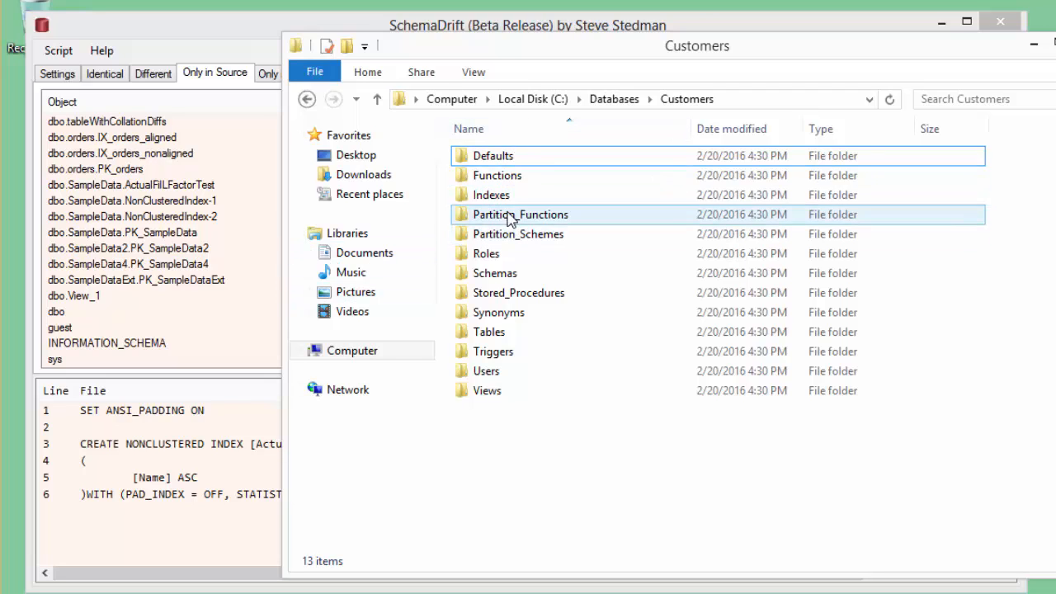
- In File Explorer, inspect the exported Functions and Tables folders, and open the dbo.orders script to view its code
{"action": "left_click", "coordinate": [505, 186]}
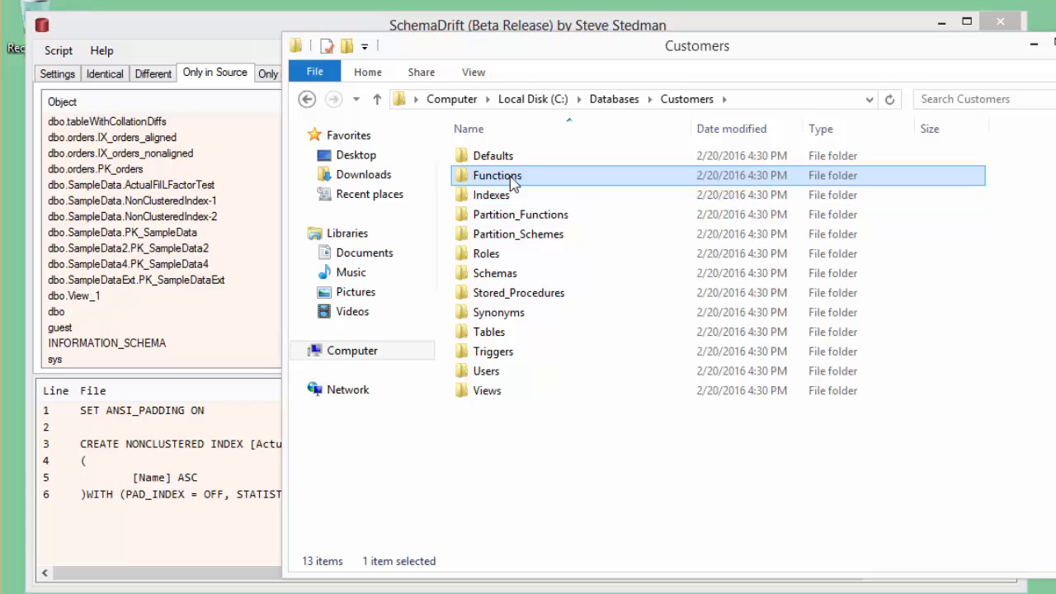
{"action": "double_click", "coordinate": [511, 183]}
{"action": "key", "text": "alt+Left"}
{"action": "left_click", "coordinate": [507, 215]}
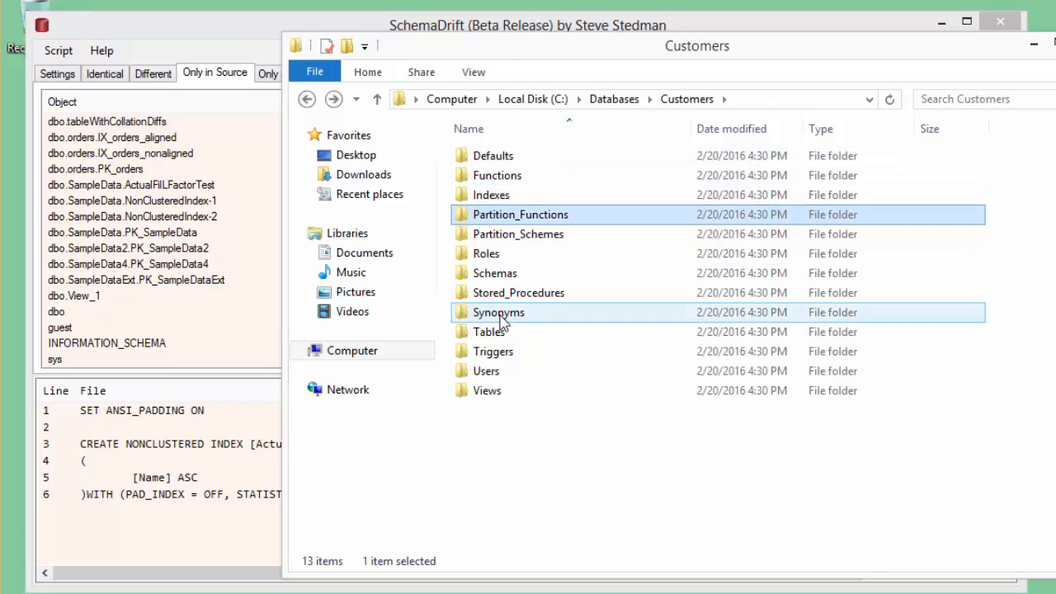
{"action": "double_click", "coordinate": [500, 331]}
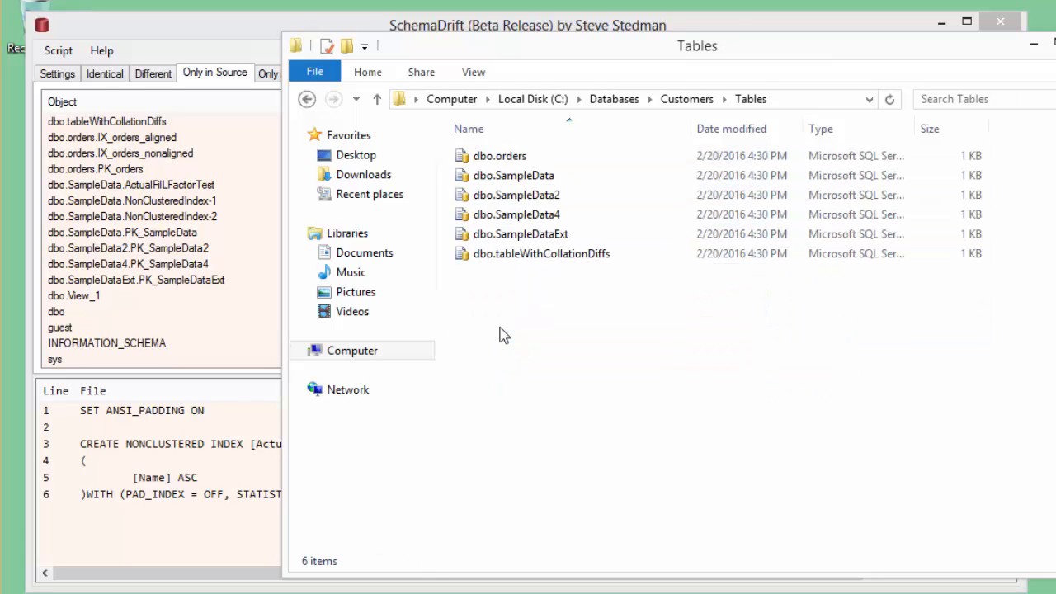
{"action": "double_click", "coordinate": [499, 175]}
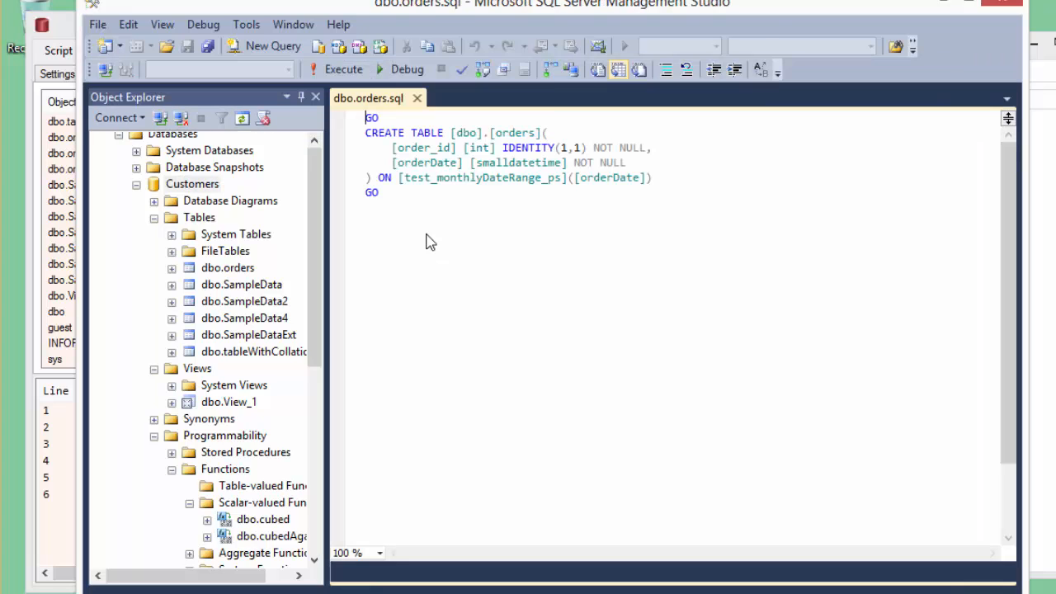
{"action": "key", "text": "ctrl+a"}
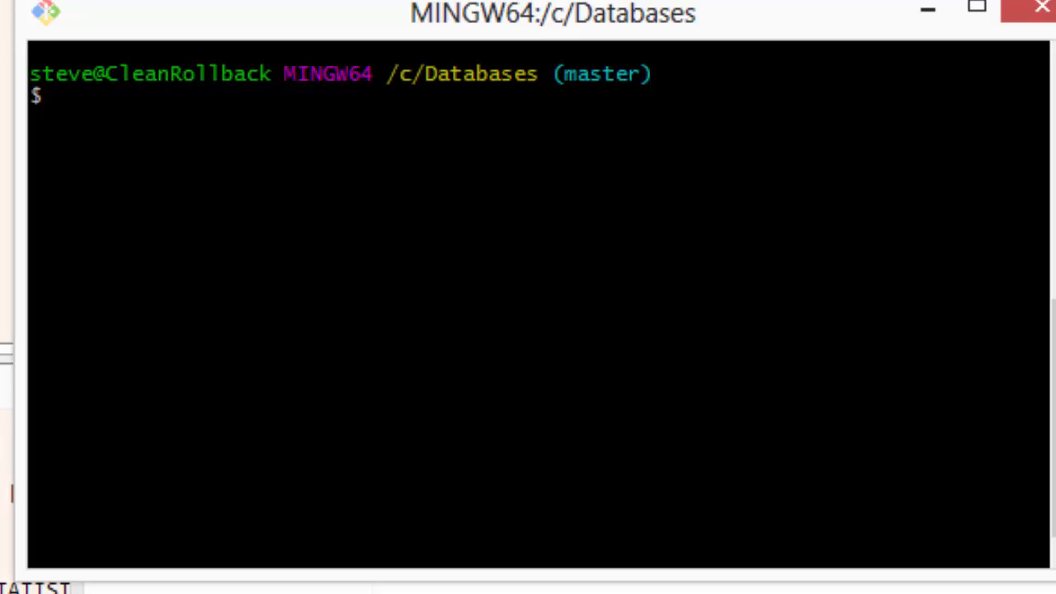
- In the Git Bash window at /c/Databases, run git status and stage every file with git add --all
{"action": "type", "text": "git status"}
{"action": "key", "text": "Return"}
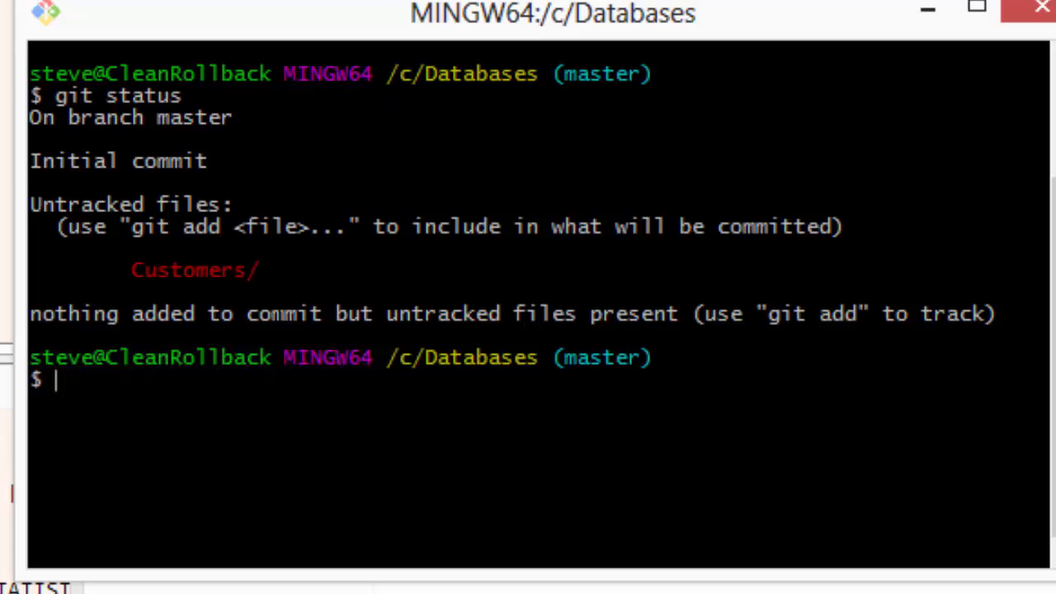
{"action": "type", "text": "git add --all"}
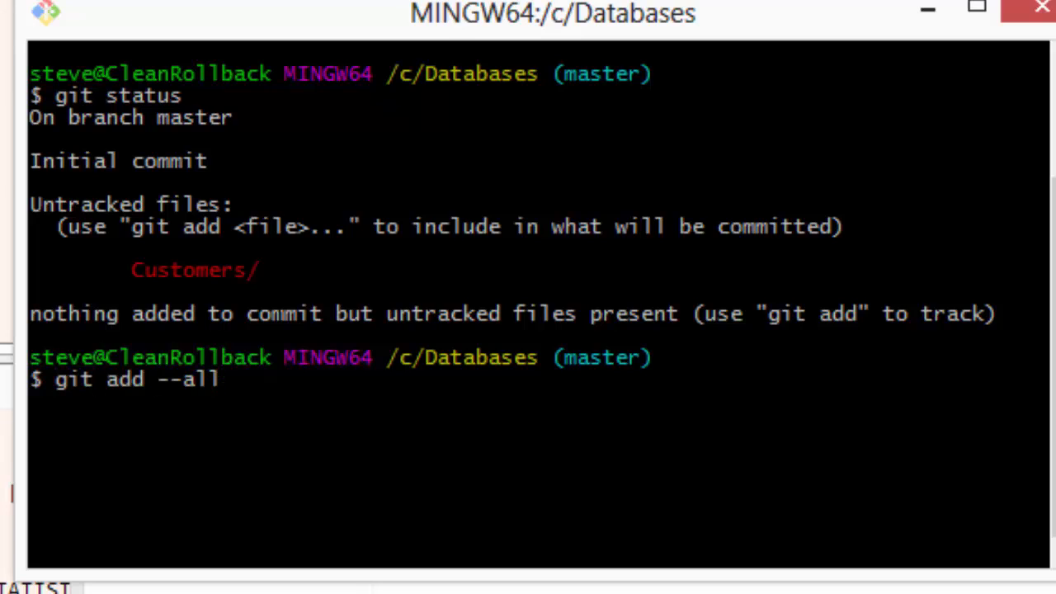
{"action": "key", "text": "Return"}
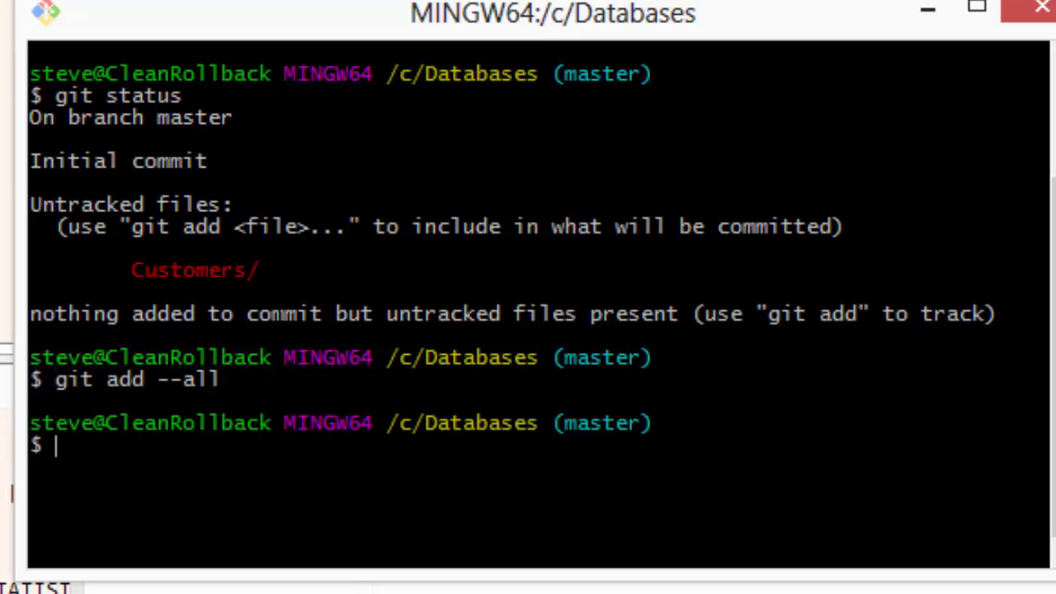
- Check the staged files with git status, and commit them with the message "new files from the database"
{"action": "type", "text": "git status"}
{"action": "key", "text": "Return"}
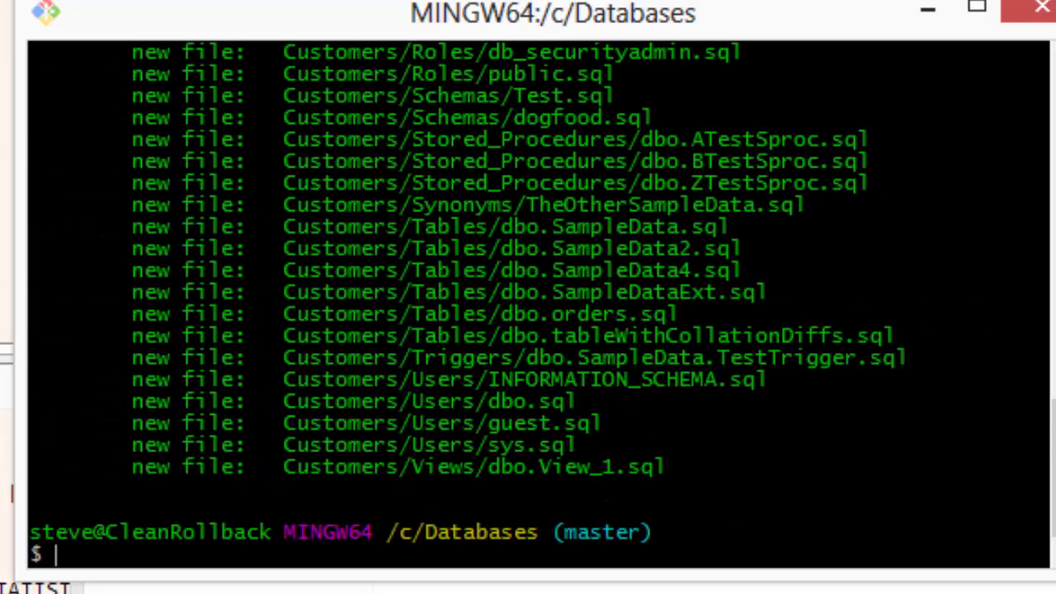
{"action": "scroll", "coordinate": [537, 289], "scroll_direction": "up", "scroll_amount": 6}
{"action": "scroll", "coordinate": [537, 289], "scroll_direction": "down", "scroll_amount": 6}
{"action": "type", "text": "git commit -"}
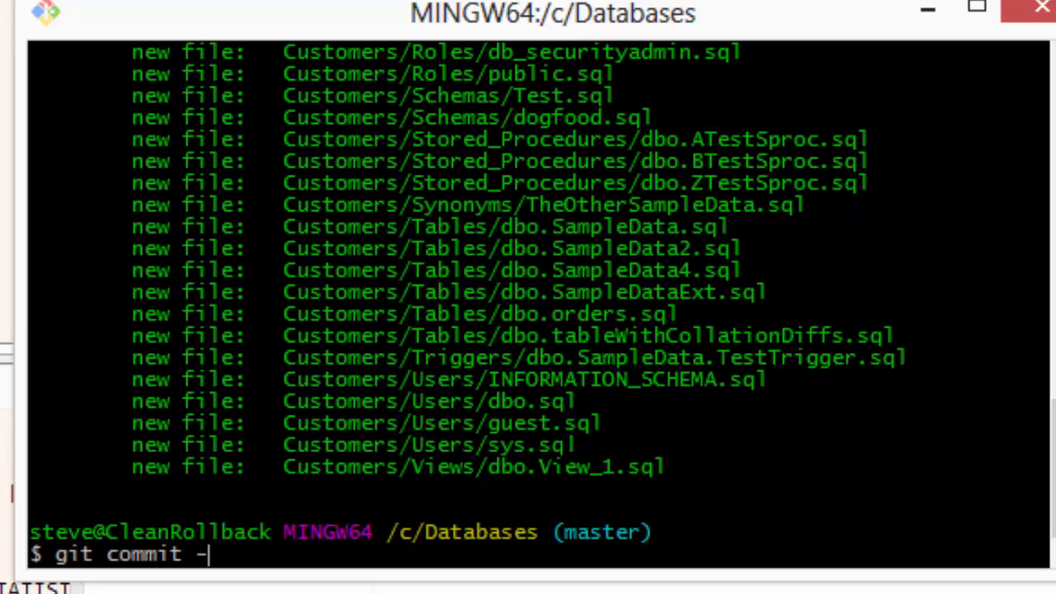
{"action": "type", "text": "m \"new files fro"}
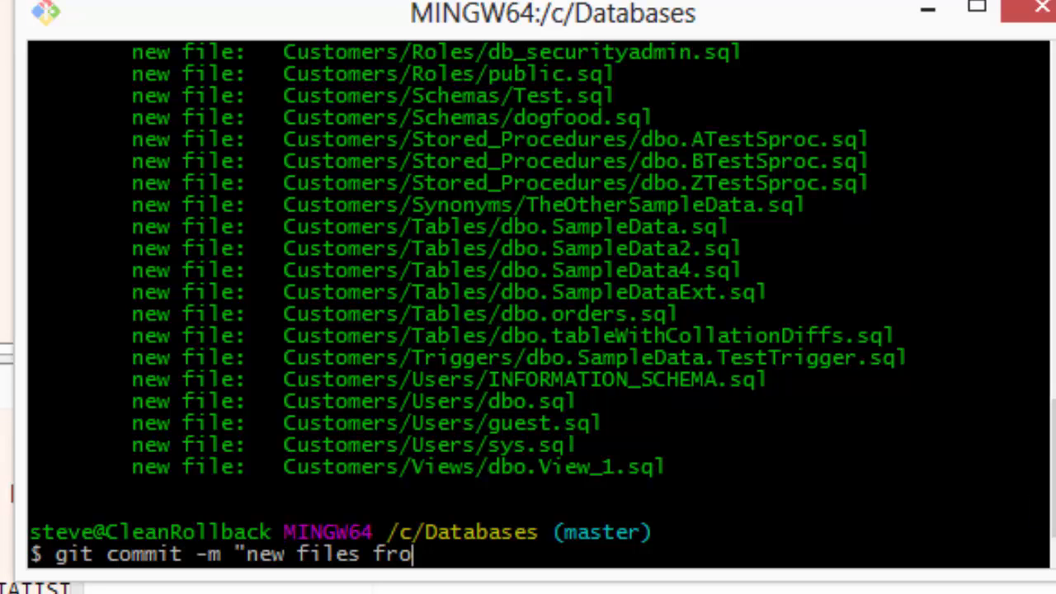
{"action": "type", "text": "m the database\""}
{"action": "key", "text": "Return"}
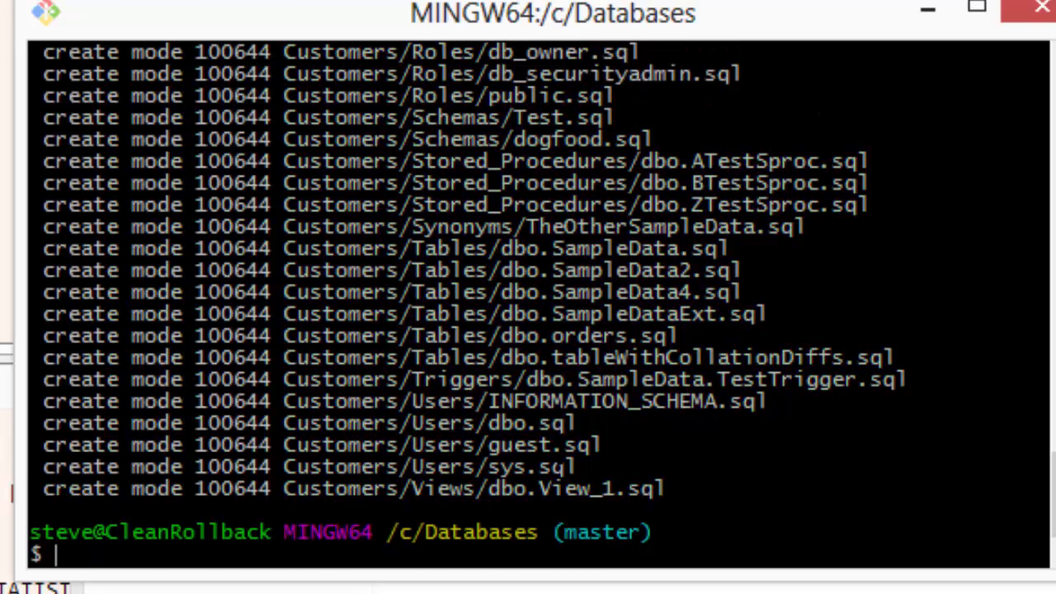
- Push the commit to the remote repository with git push and check the repository with git status
{"action": "type", "text": "git push"}
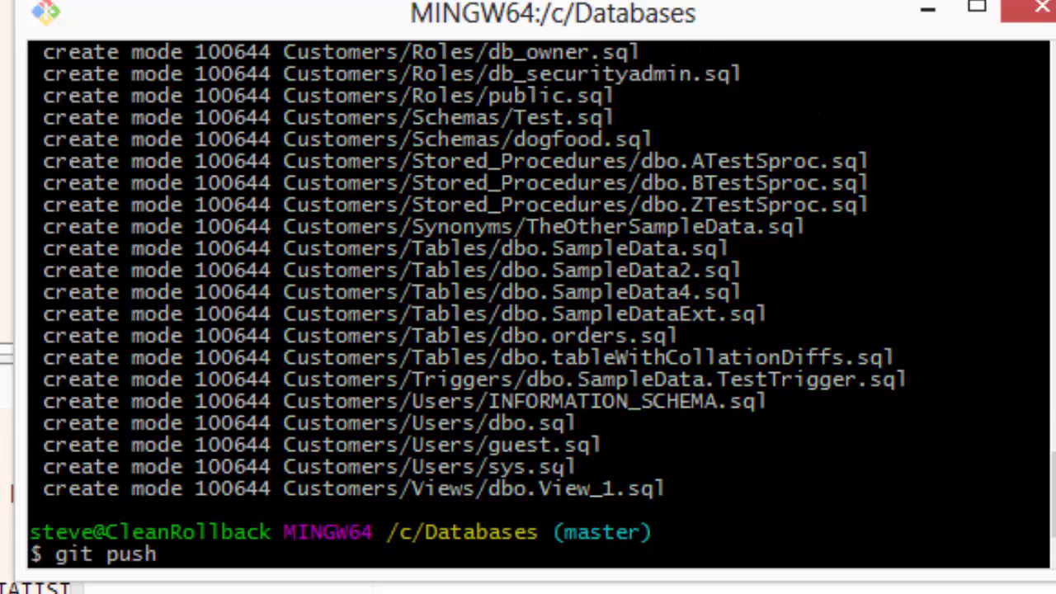
{"action": "key", "text": "Return"}
{"action": "type", "text": "git status"}
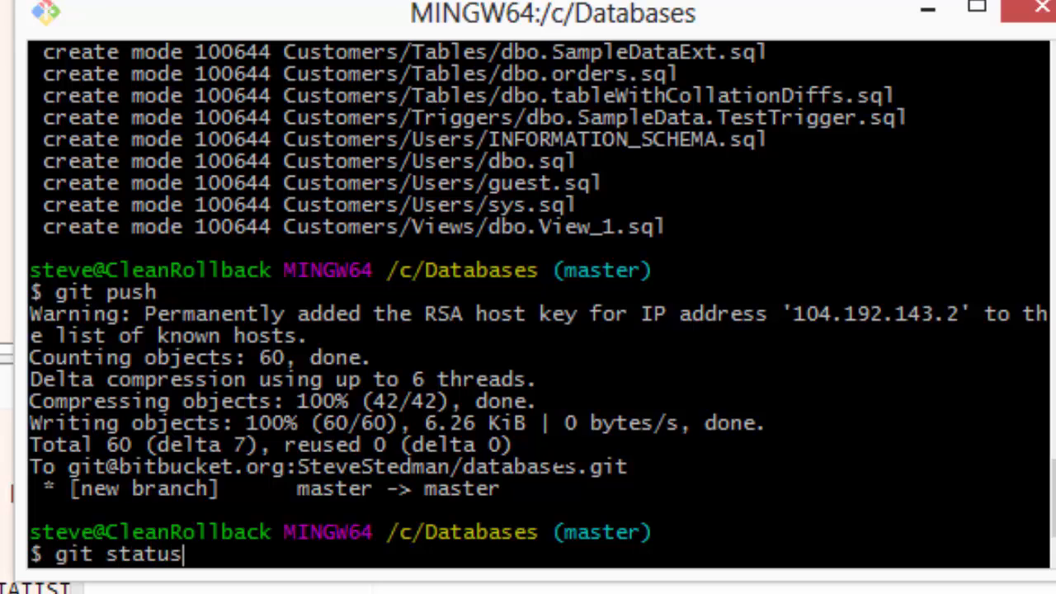
{"action": "key", "text": "Return"}
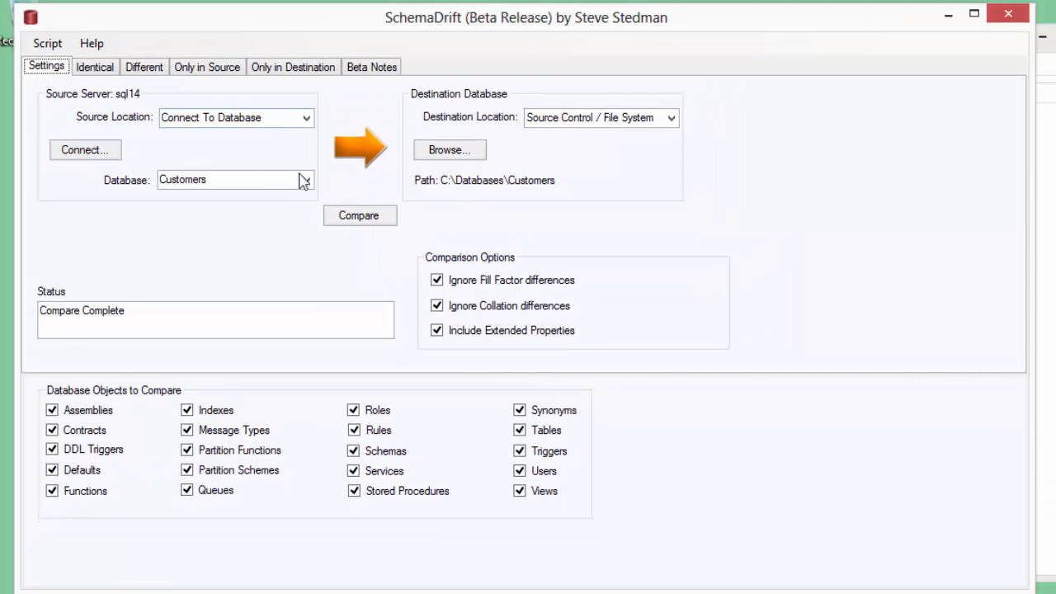
- In SchemaDrift, compare the Customers database with its script directory again and review the identical, different, source-only and destination-only objects
{"action": "left_click", "coordinate": [368, 221]}
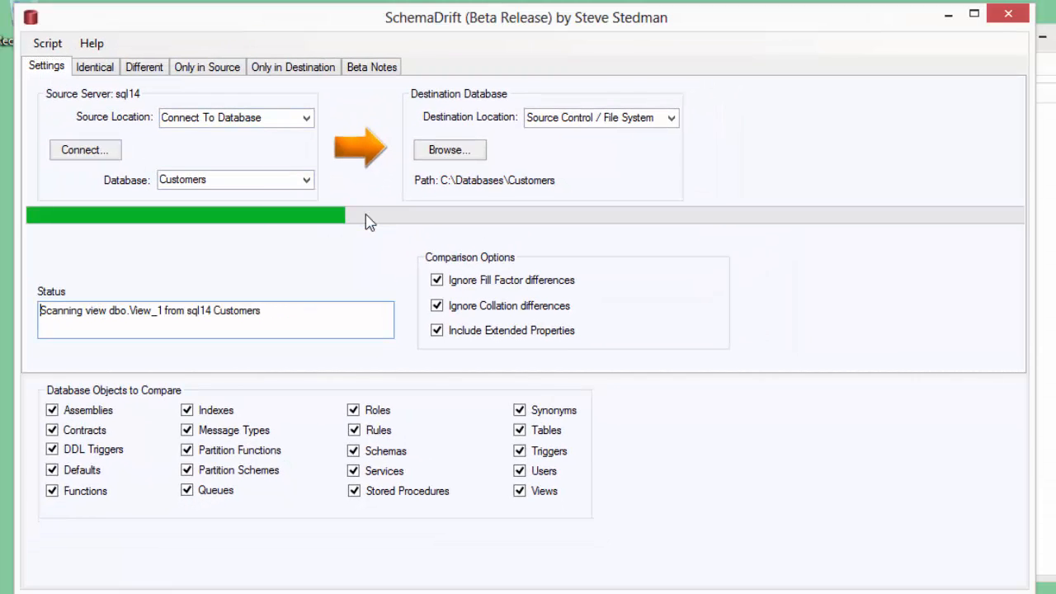
{"action": "left_click", "coordinate": [95, 67]}
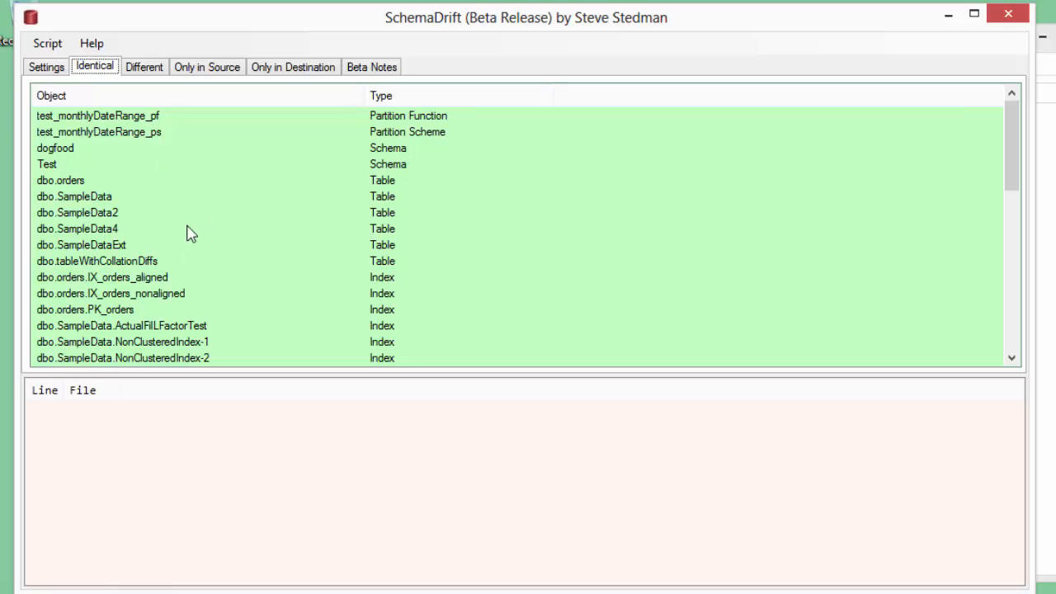
{"action": "left_click", "coordinate": [149, 73]}
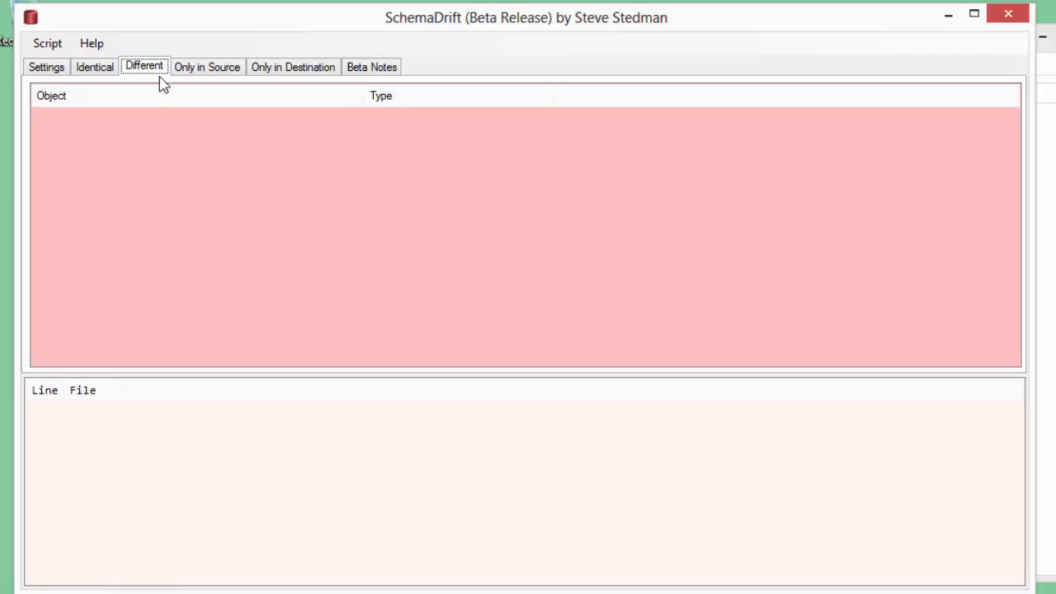
{"action": "left_click", "coordinate": [220, 76]}
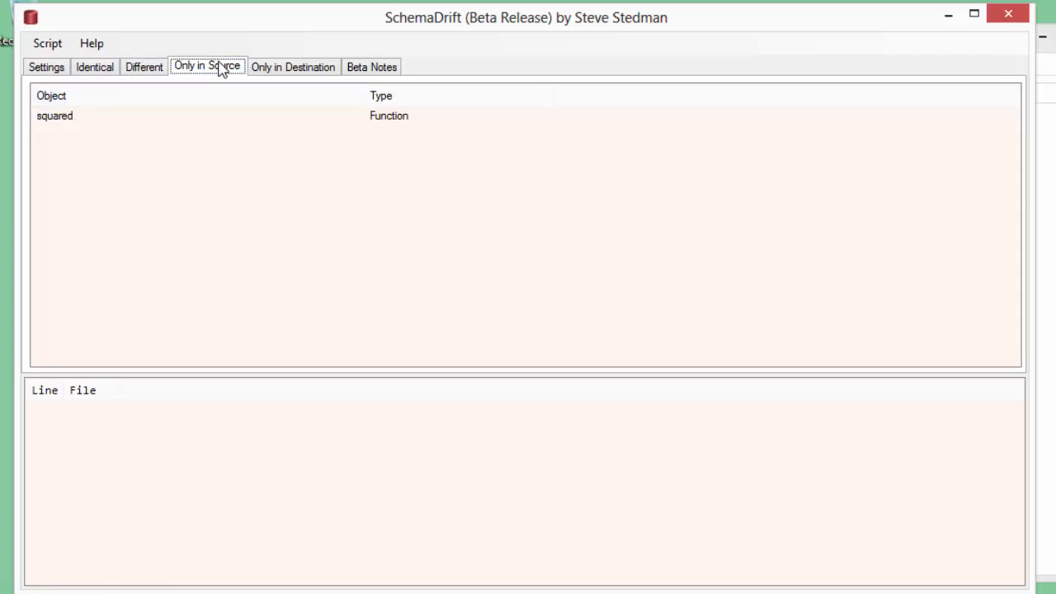
{"action": "left_click", "coordinate": [71, 120]}
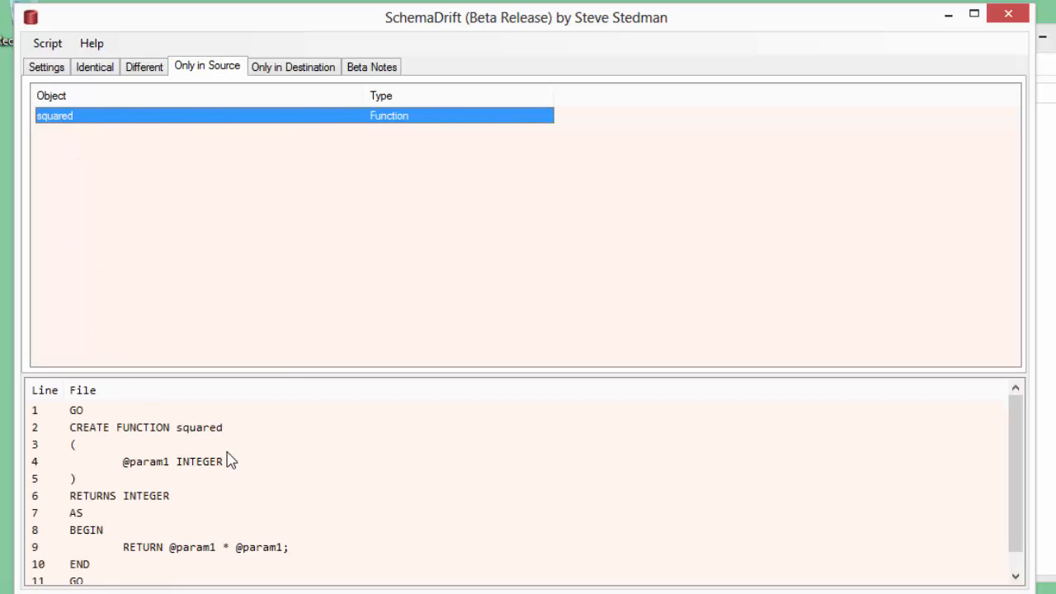
{"action": "left_click", "coordinate": [290, 69]}
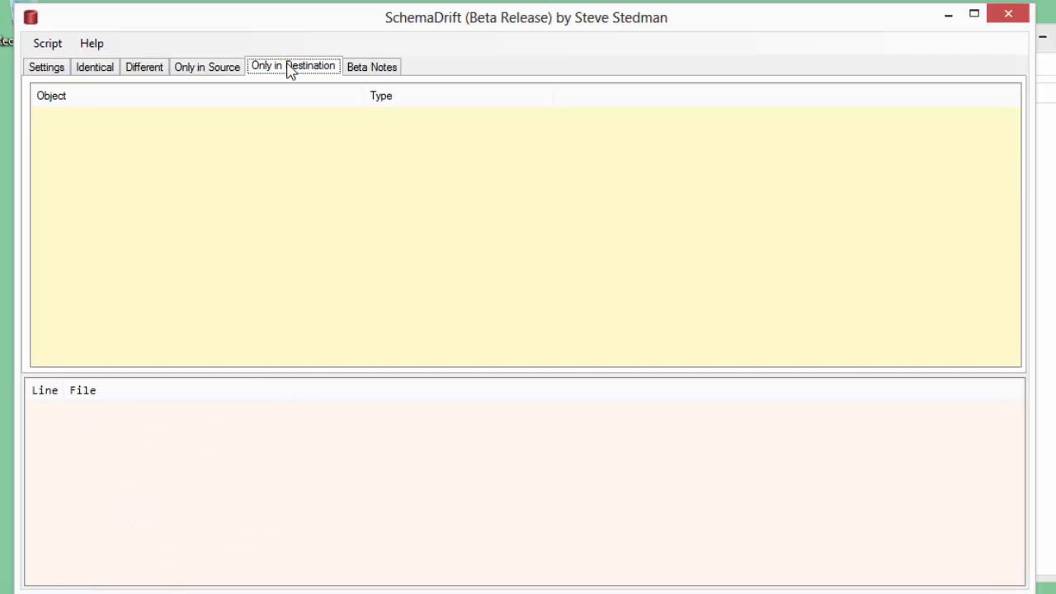
- Add the source-only function squared to the destination directory
{"action": "left_click", "coordinate": [212, 72]}
{"action": "left_click", "coordinate": [45, 117]}
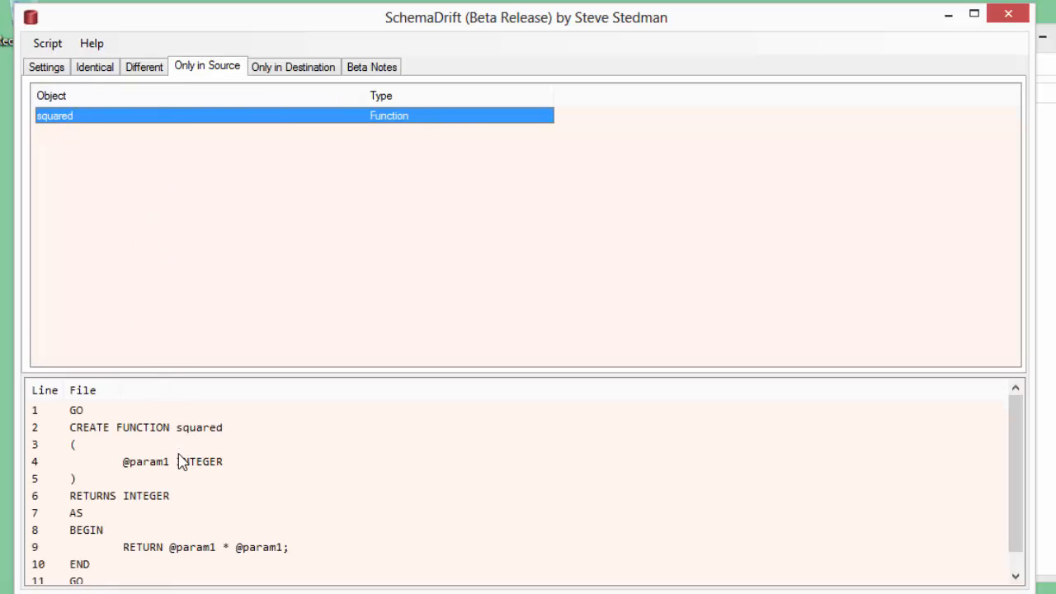
{"action": "right_click", "coordinate": [219, 119]}
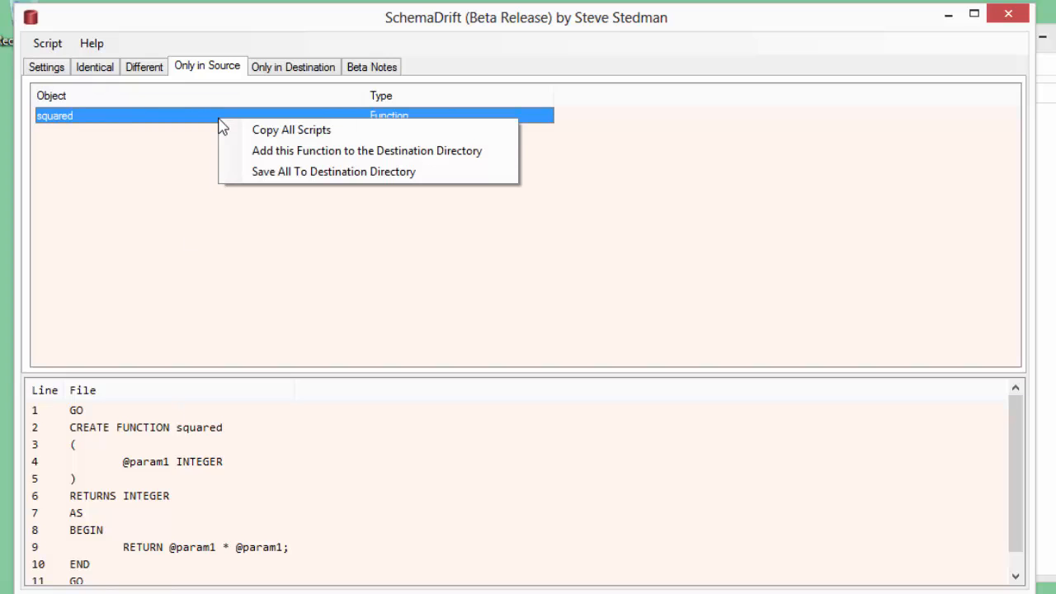
{"action": "left_click", "coordinate": [301, 162]}
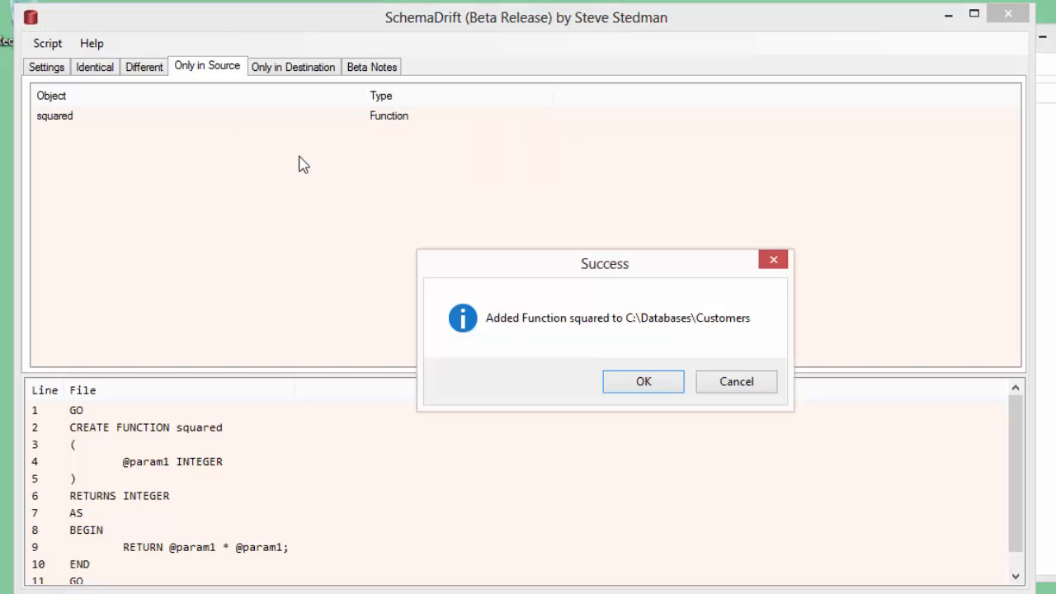
{"action": "left_click", "coordinate": [635, 389]}
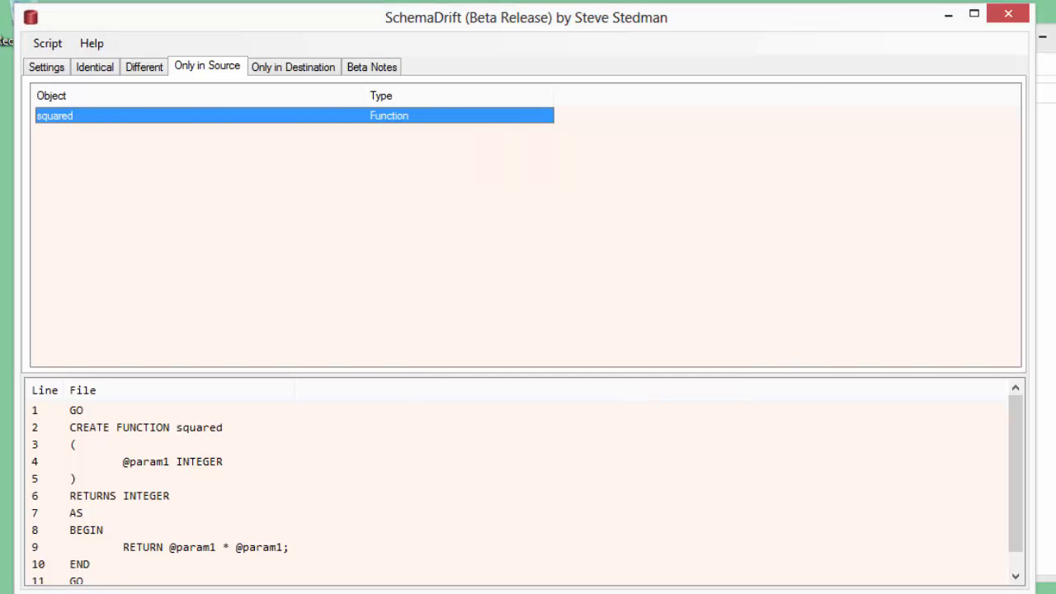
- Switch to the Git Bash window, run git status, and stage the new function script with git add --all
{"action": "left_click", "coordinate": [327, 592]}
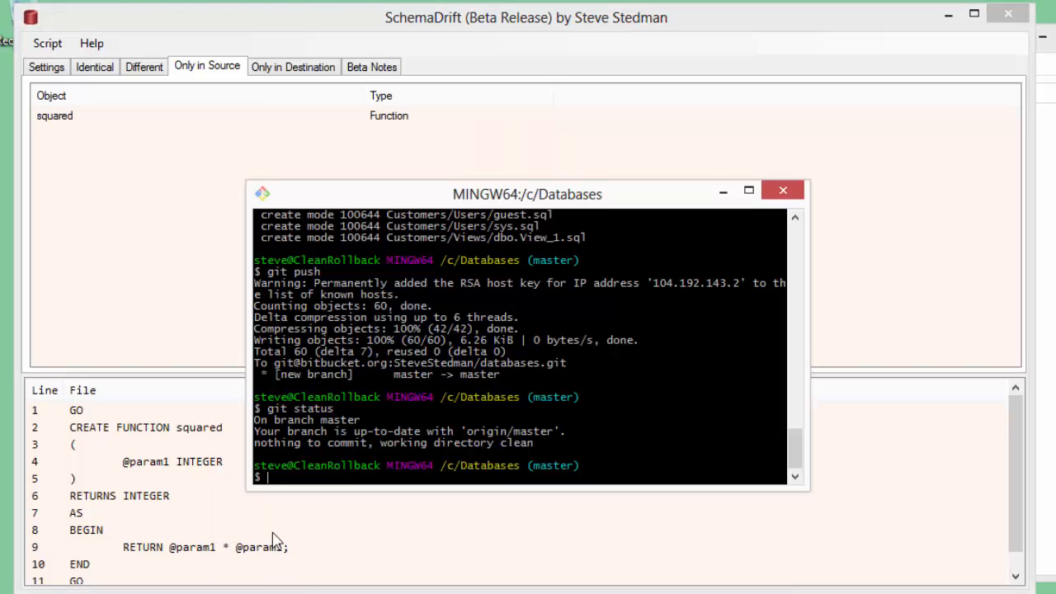
{"action": "type", "text": "git status"}
{"action": "key", "text": "Return"}
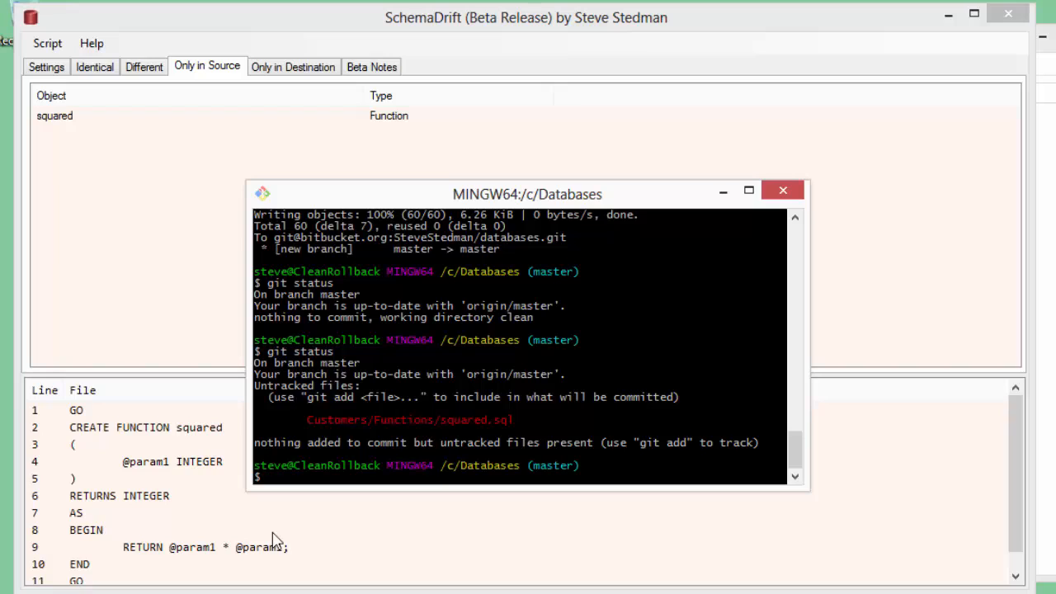
{"action": "type", "text": "git add --all"}
{"action": "key", "text": "Return"}
- Commit the staged script with the message "new function squared" and push it to the remote repository
{"action": "type", "text": "git commit -m "}
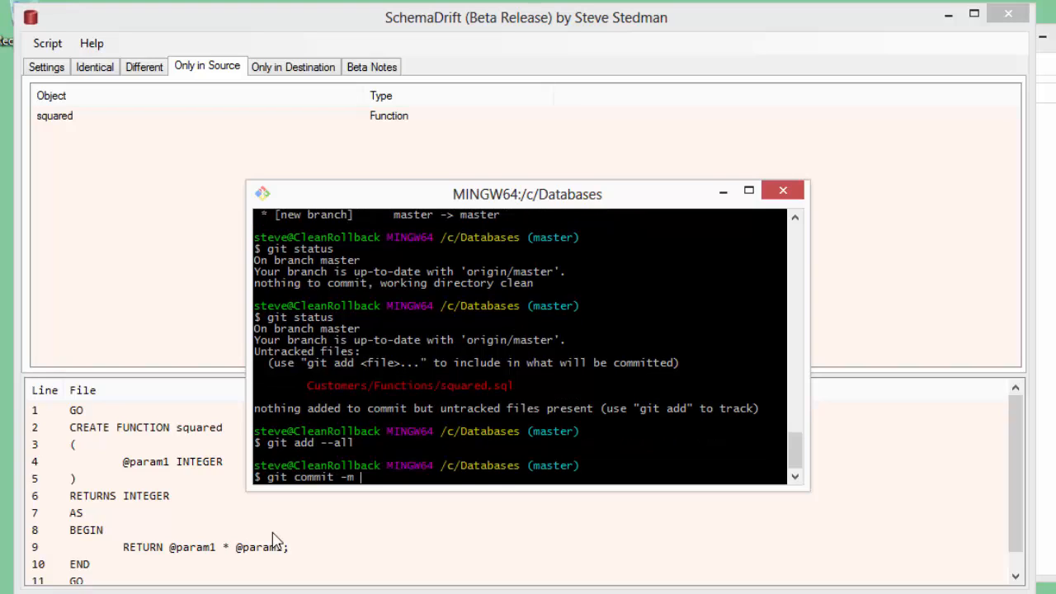
{"action": "type", "text": "\"new function squared\""}
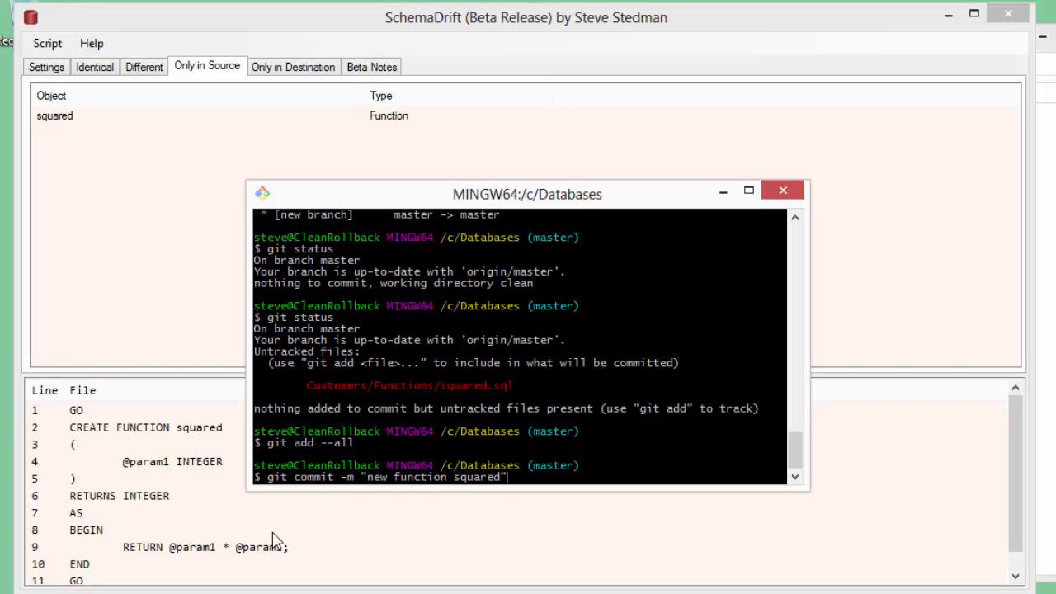
{"action": "key", "text": "Return"}
{"action": "type", "text": "git push"}
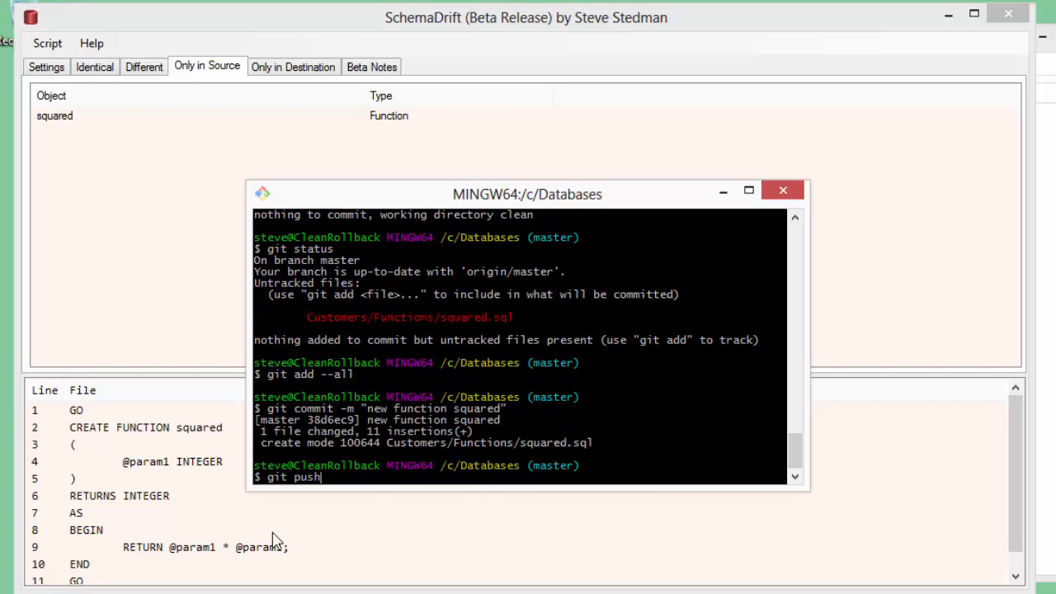
{"action": "key", "text": "Return"}
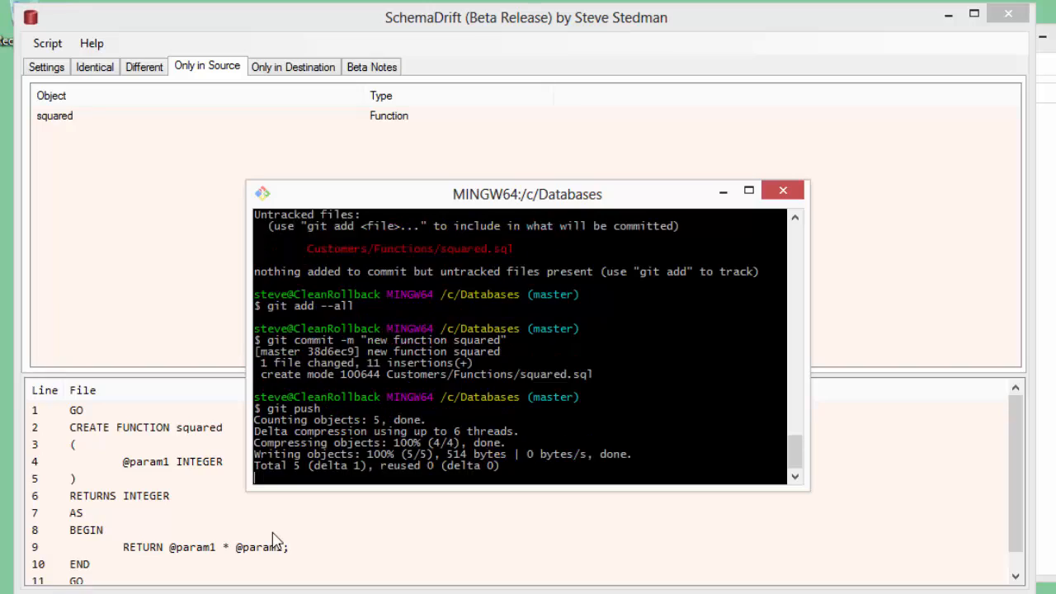